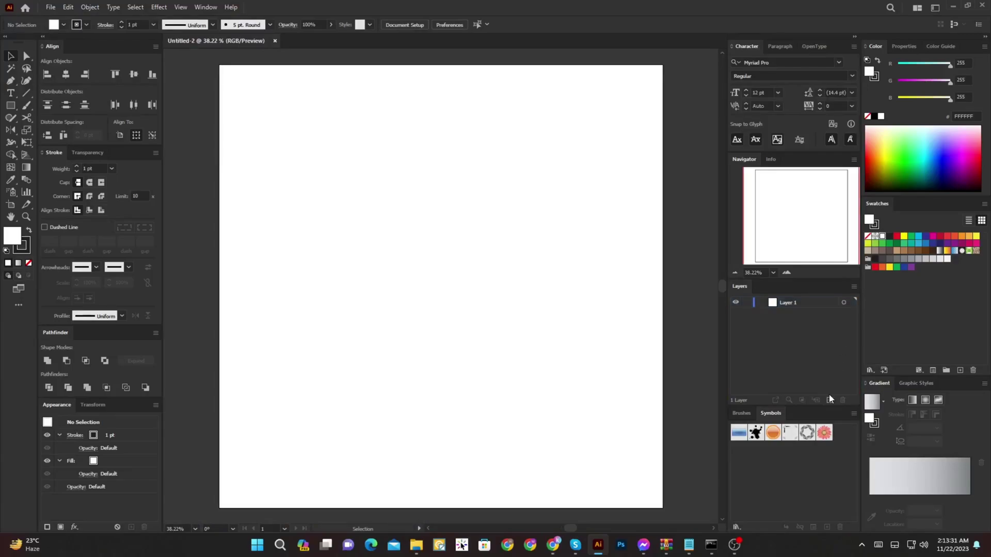
Add a second layer, and scale the shield sketch down centred on the artboard
{"action": "left_click", "coordinate": [829, 401]}
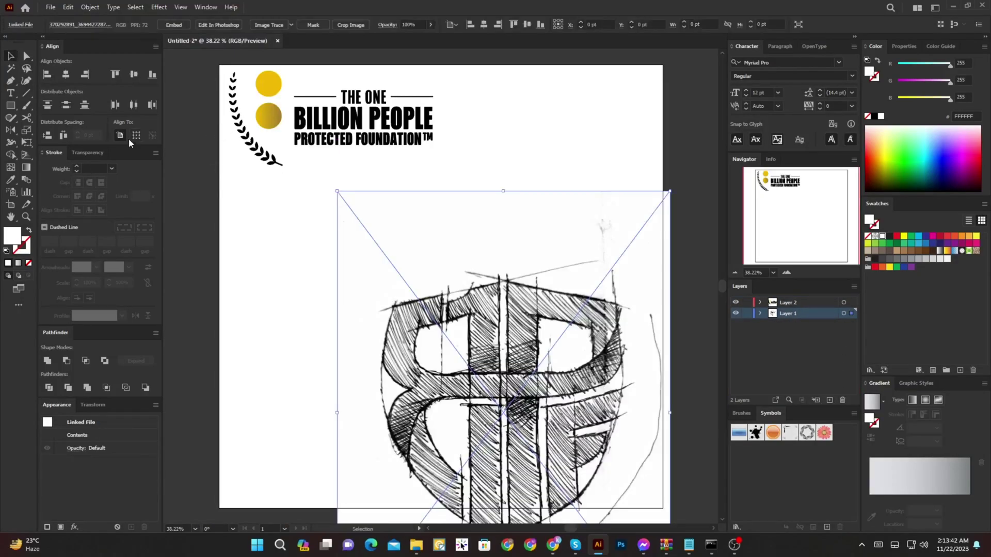
{"action": "left_click", "coordinate": [67, 76]}
{"action": "left_click", "coordinate": [133, 75]}
{"action": "left_click_drag", "start_coordinate": [442, 66], "coordinate": [444, 164]}
Lock Layer 1 with the sketch image and make Layer 2 the active layer
{"action": "left_click", "coordinate": [747, 314]}
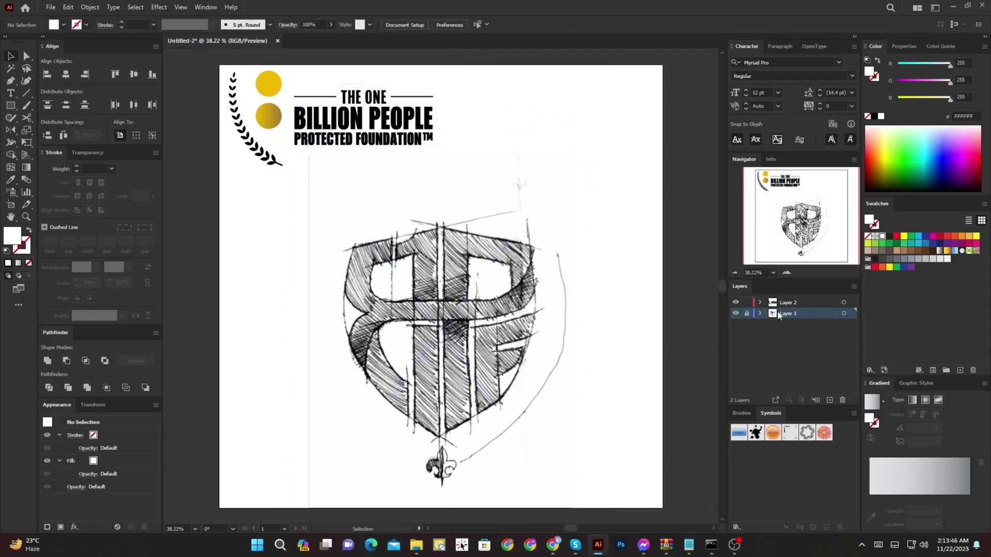
{"action": "left_click", "coordinate": [790, 304]}
Start a Pen path at the shield's bottom tip and place the next anchor along its lower-right edge
{"action": "scroll", "coordinate": [494, 396], "scroll_direction": "up", "scroll_amount": 2}
{"action": "left_click_drag", "start_coordinate": [480, 384], "coordinate": [509, 403]}
{"action": "scroll", "coordinate": [486, 398], "scroll_direction": "down", "scroll_amount": 2}
{"action": "mouse_move", "coordinate": [462, 424]}
{"action": "left_mouse_down"}
{"action": "mouse_move", "coordinate": [460, 441]}
{"action": "mouse_move", "coordinate": [463, 432]}
{"action": "left_mouse_up"}
{"action": "scroll", "coordinate": [459, 442], "scroll_direction": "up", "scroll_amount": 1}
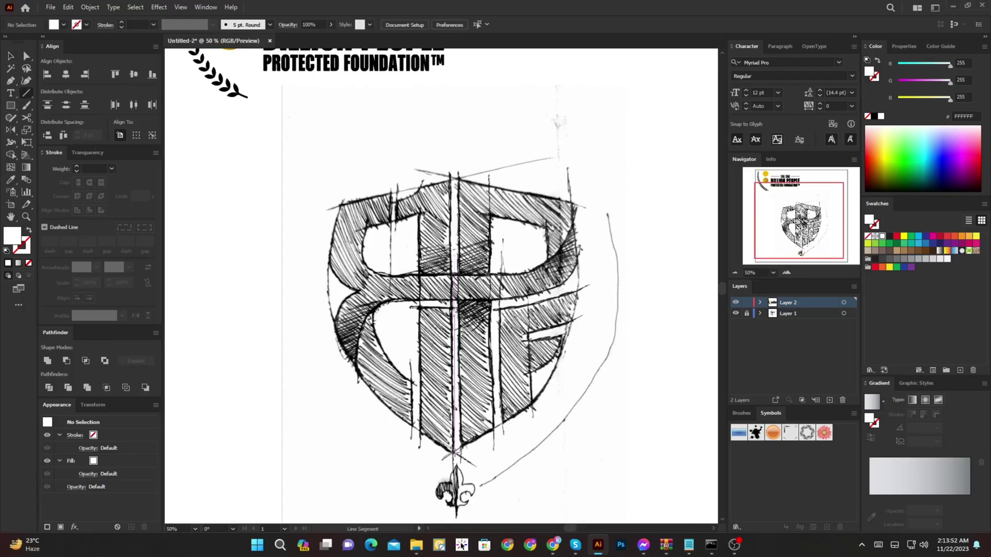
{"action": "scroll", "coordinate": [456, 454], "scroll_direction": "up", "scroll_amount": 1}
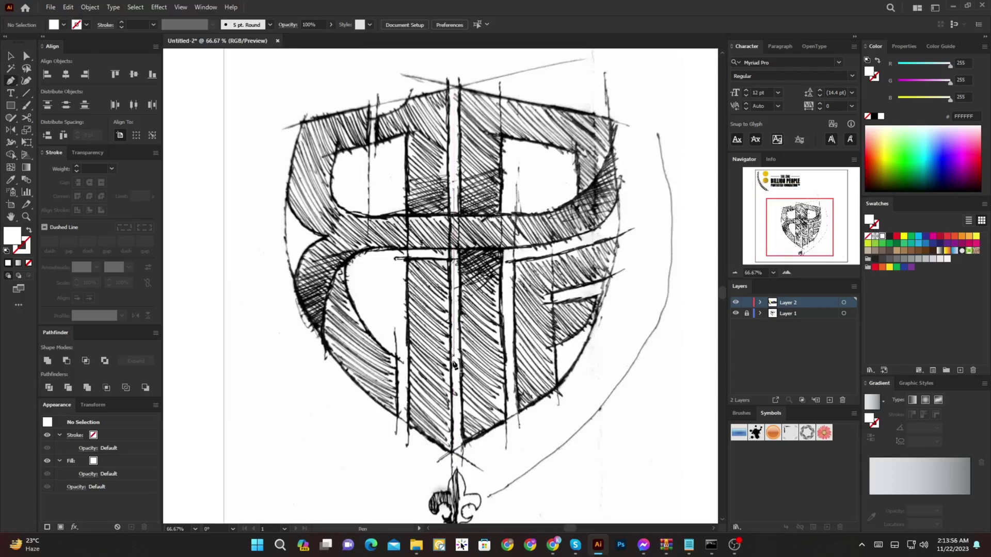
{"action": "left_click", "coordinate": [456, 456]}
{"action": "scroll", "coordinate": [455, 456], "scroll_direction": "up", "scroll_amount": 3}
{"action": "key", "text": "ctrl+z"}
{"action": "scroll", "coordinate": [456, 458], "scroll_direction": "down", "scroll_amount": 3}
{"action": "left_click", "coordinate": [460, 450]}
{"action": "left_click_drag", "start_coordinate": [552, 408], "coordinate": [517, 456]}
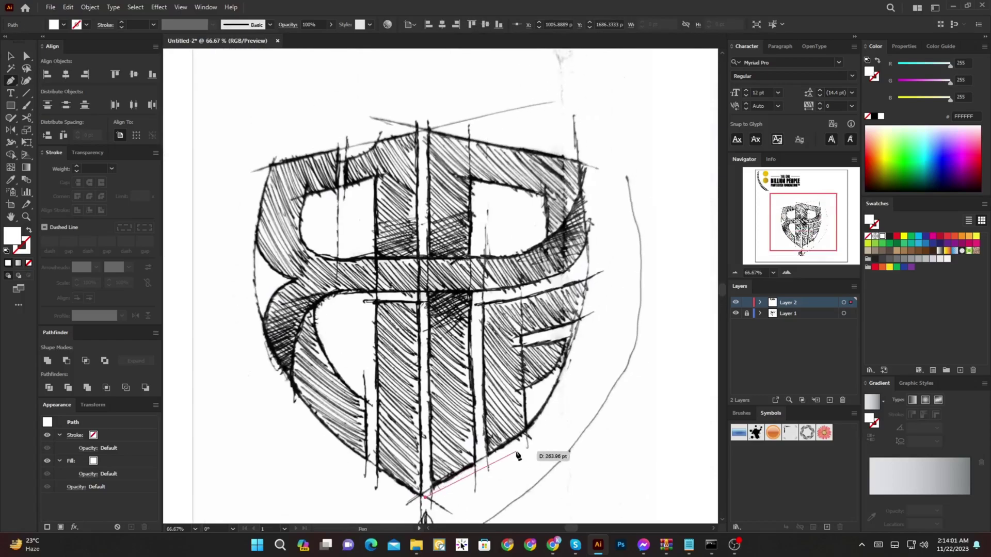
{"action": "left_click", "coordinate": [547, 424]}
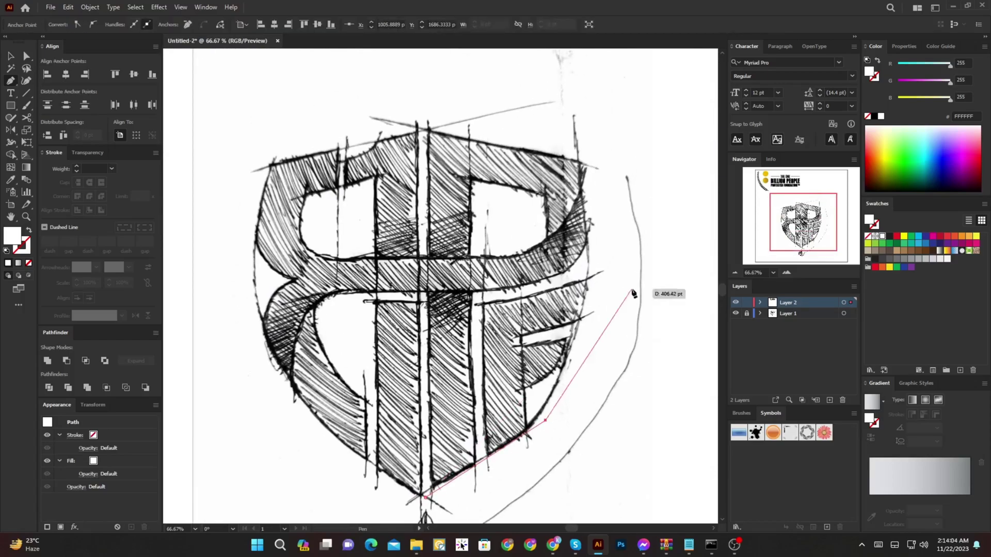
Curve the Pen path up along the right side of the sketched shield to its upper-right corner
{"action": "left_click", "coordinate": [579, 165]}
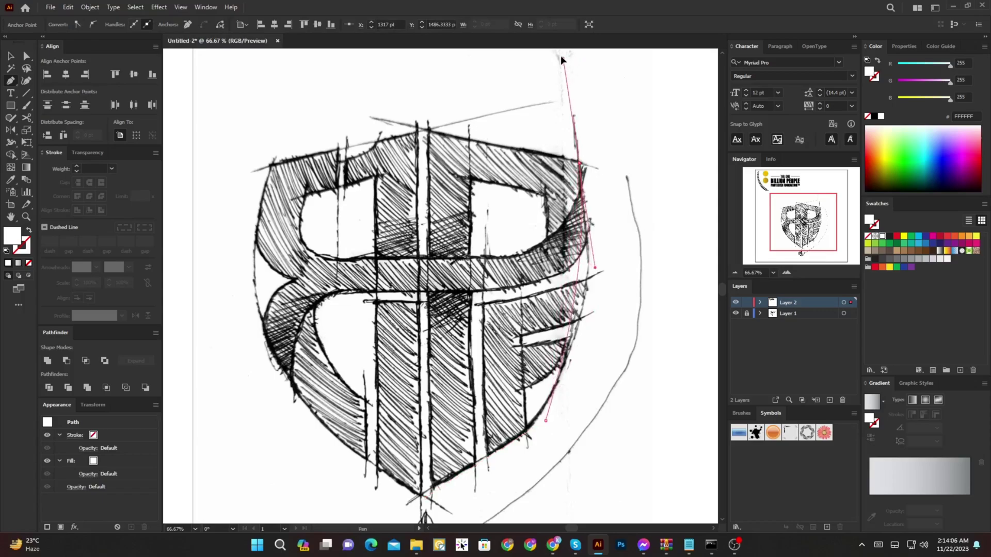
{"action": "scroll", "coordinate": [555, 93], "scroll_direction": "up", "scroll_amount": 5}
{"action": "scroll", "coordinate": [568, 196], "scroll_direction": "down", "scroll_amount": 2}
{"action": "left_click_drag", "start_coordinate": [583, 247], "coordinate": [511, 105]}
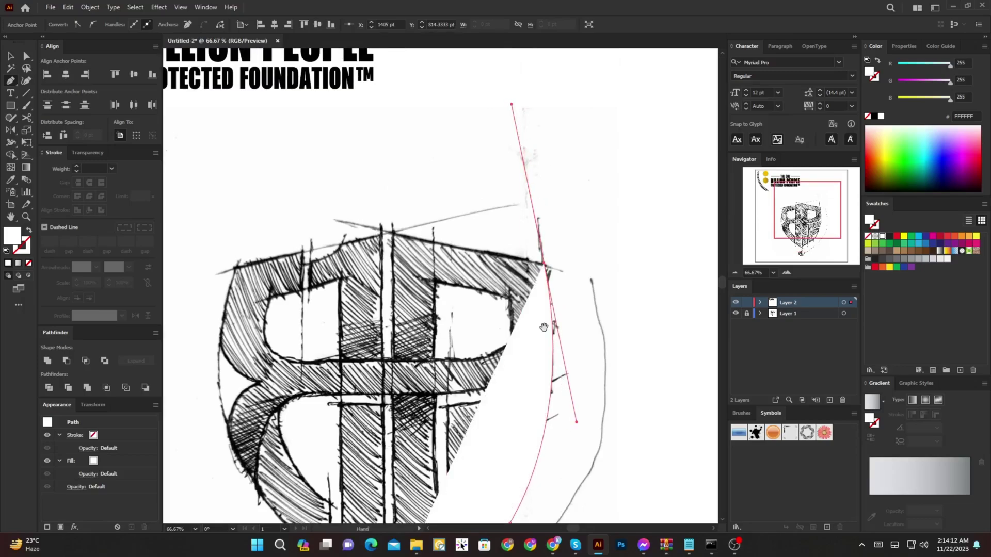
{"action": "left_click_drag", "start_coordinate": [544, 327], "coordinate": [535, 144]}
Swap the half-shield path's fill and stroke so it has a stroke and no fill
{"action": "scroll", "coordinate": [449, 375], "scroll_direction": "up", "scroll_amount": 1}
{"action": "key", "text": "a"}
{"action": "key", "text": "shift+x"}
{"action": "mouse_move", "coordinate": [528, 323]}
{"action": "left_mouse_down"}
{"action": "mouse_move", "coordinate": [424, 231]}
{"action": "mouse_move", "coordinate": [241, 111]}
{"action": "left_mouse_up"}
{"action": "scroll", "coordinate": [589, 274], "scroll_direction": "up", "scroll_amount": 5}
Continue the path from the upper-right corner with a straight segment to the shield's top-centre point, vertically aligned with the bottom tip
{"action": "key", "text": "p"}
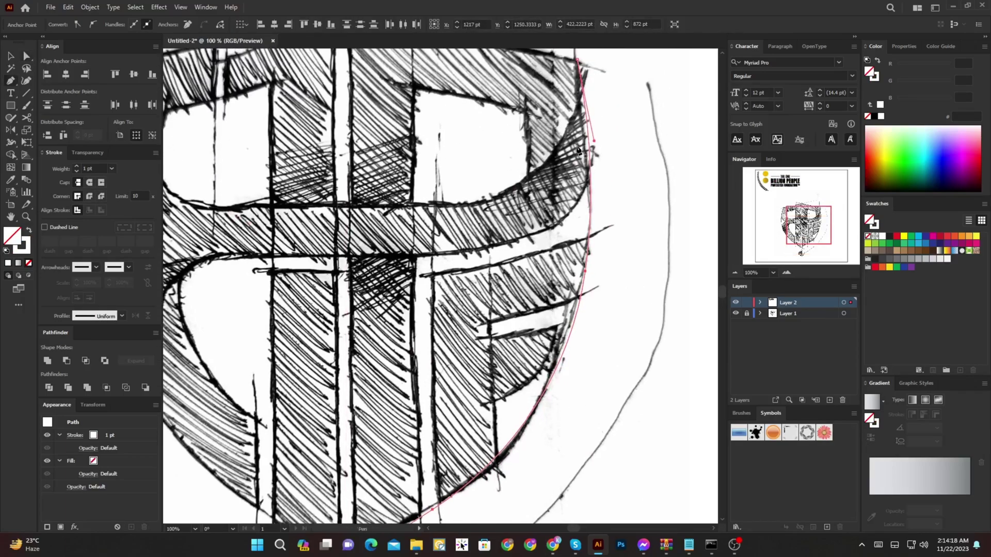
{"action": "scroll", "coordinate": [594, 213], "scroll_direction": "up", "scroll_amount": 1}
{"action": "left_click", "coordinate": [594, 213], "text": "ctrl"}
{"action": "left_click", "coordinate": [571, 176]}
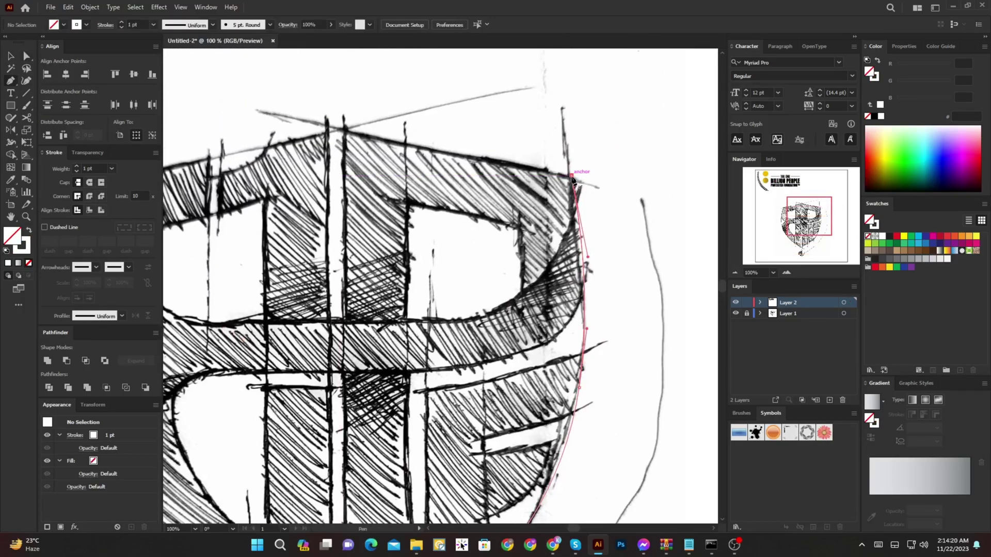
{"action": "scroll", "coordinate": [334, 131], "scroll_direction": "down", "scroll_amount": 2}
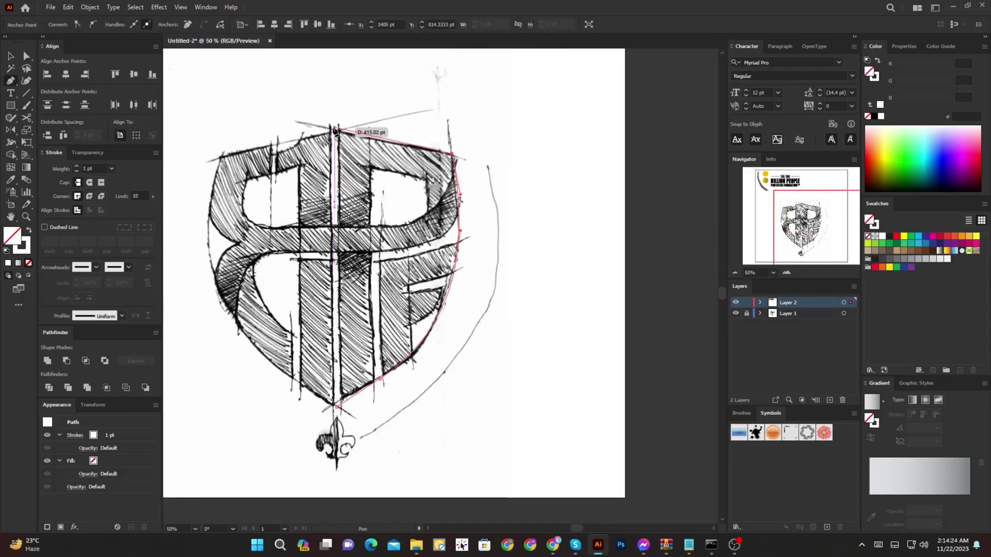
{"action": "left_click", "coordinate": [339, 132]}
{"action": "scroll", "coordinate": [339, 132], "scroll_direction": "up", "scroll_amount": 3}
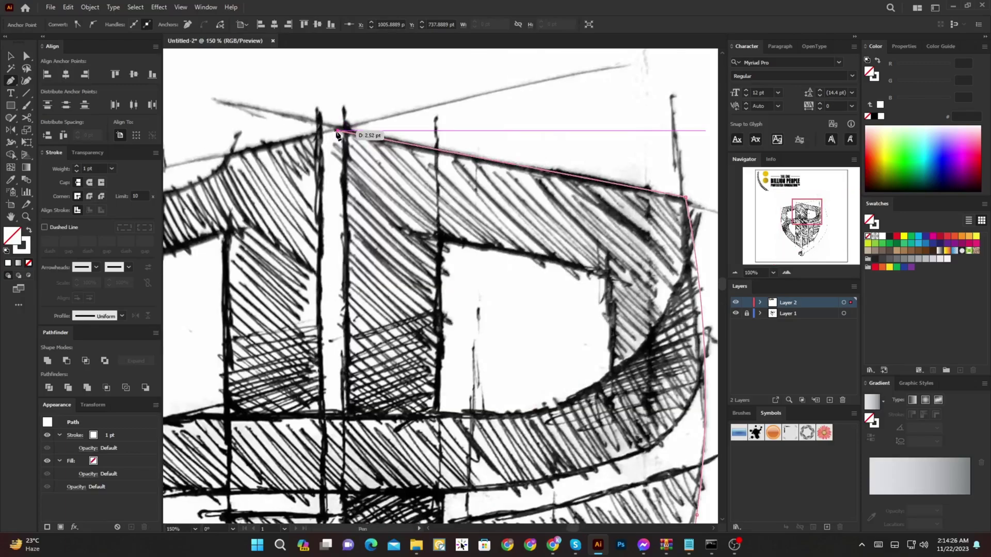
{"action": "scroll", "coordinate": [338, 132], "scroll_direction": "down", "scroll_amount": 2}
{"action": "left_click", "coordinate": [338, 132]}
{"action": "left_click", "coordinate": [339, 132]}
{"action": "key", "text": "ctrl+z"}
{"action": "left_click_drag", "start_coordinate": [302, 196], "coordinate": [370, 173]}
{"action": "left_click", "coordinate": [370, 173], "text": "ctrl"}
Reflect a copy of the half outline across the shield's vertical centre line
{"action": "left_click", "coordinate": [434, 114], "text": "ctrl"}
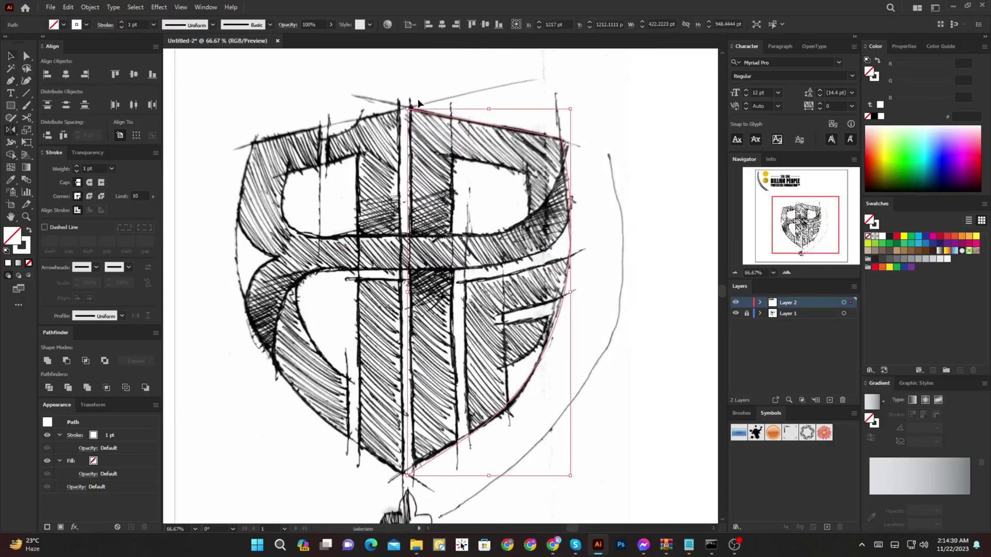
{"action": "left_click", "coordinate": [409, 109]}
{"action": "left_click", "coordinate": [414, 133], "text": "alt+shift"}
{"action": "key", "text": "v"}
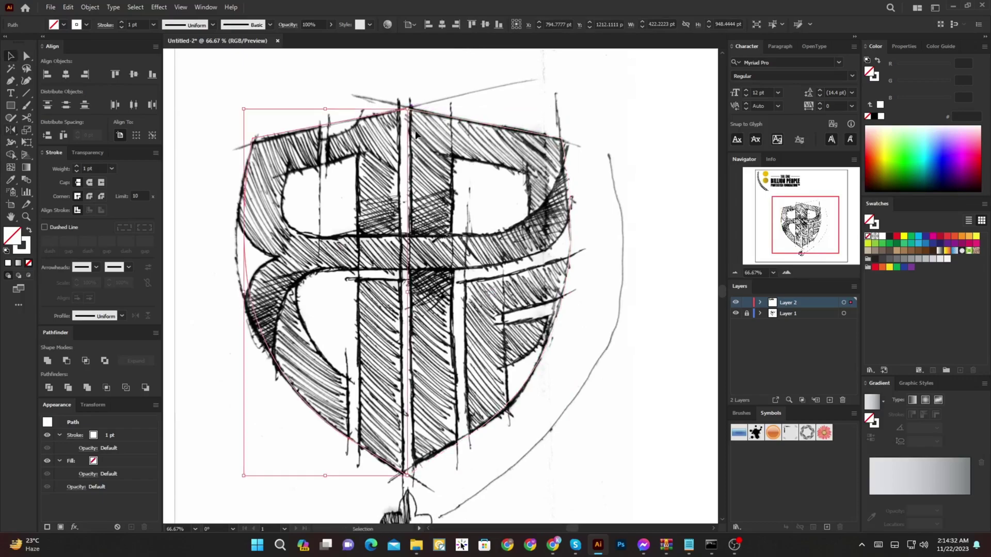
Join the two outline halves and unite them into one closed, unfilled shield shape using Shape Builder
{"action": "left_click_drag", "start_coordinate": [412, 115], "coordinate": [390, 107]}
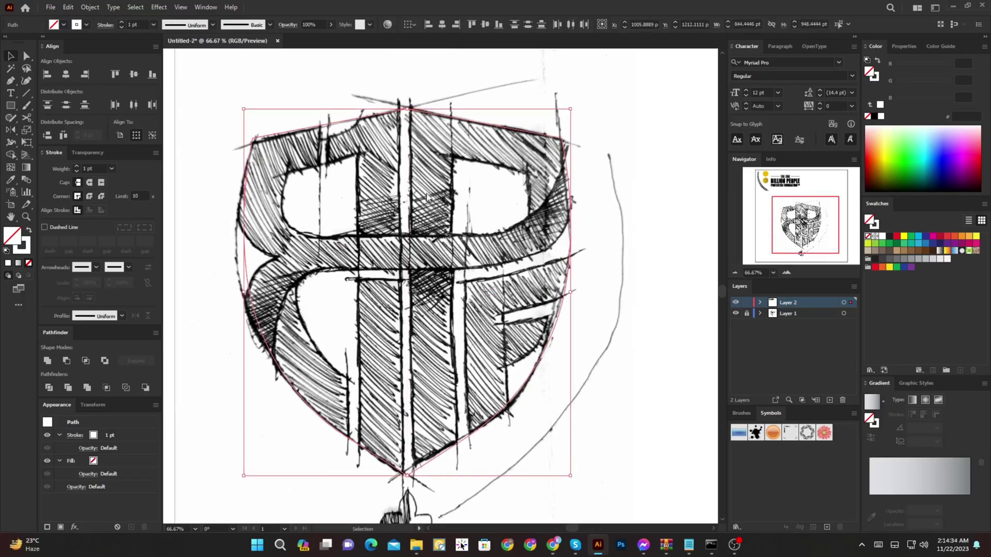
{"action": "key", "text": "ctrl+j"}
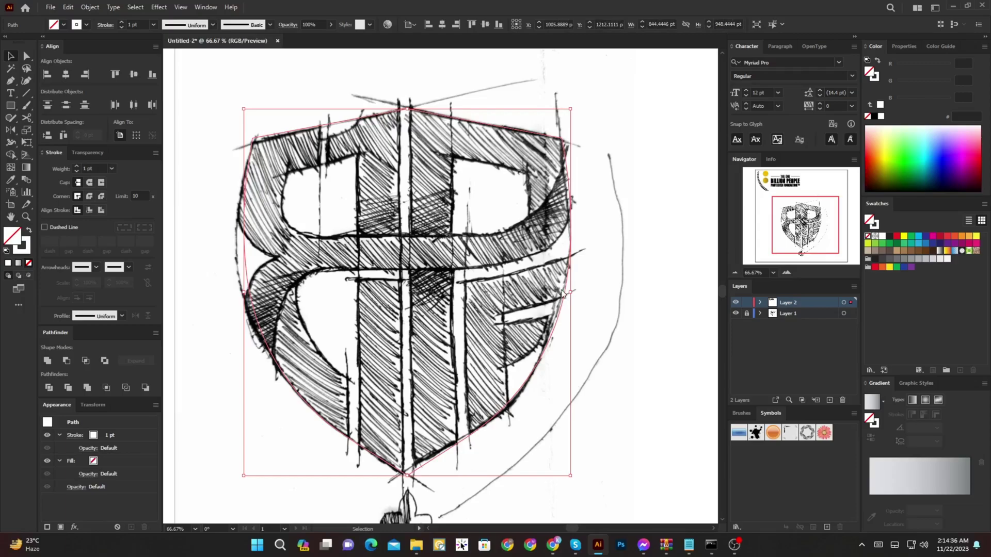
{"action": "key", "text": "shift+x"}
{"action": "key", "text": "shift+m"}
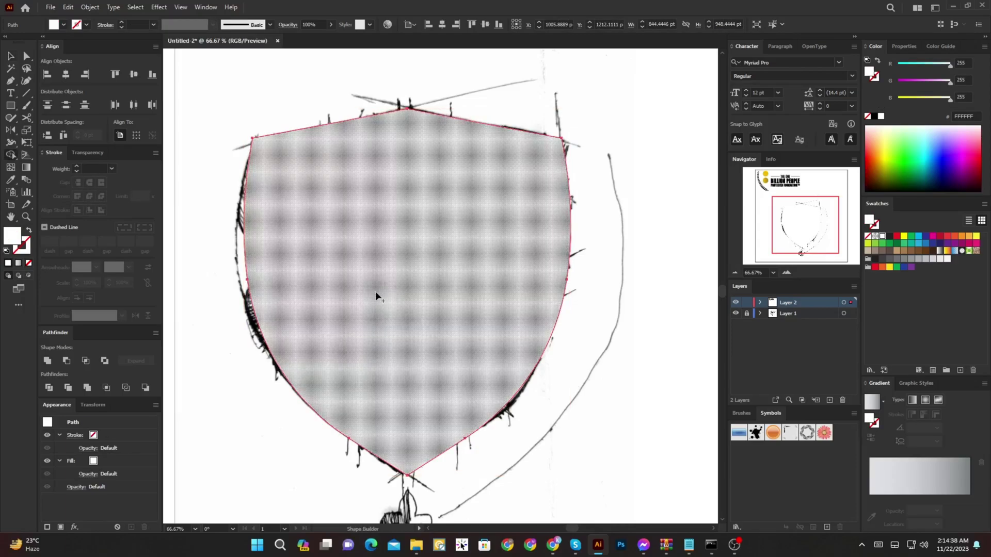
{"action": "key", "text": "v"}
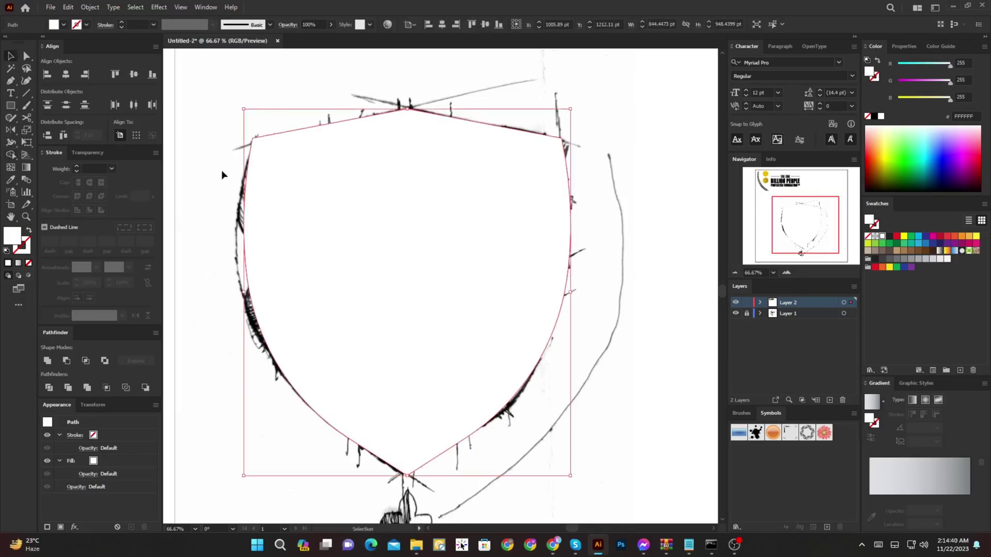
{"action": "key", "text": "shift+x"}
Give the shield outline a turquoise 08FCEA stroke with a weight of 4 pt
{"action": "left_click_drag", "start_coordinate": [323, 194], "coordinate": [328, 262]}
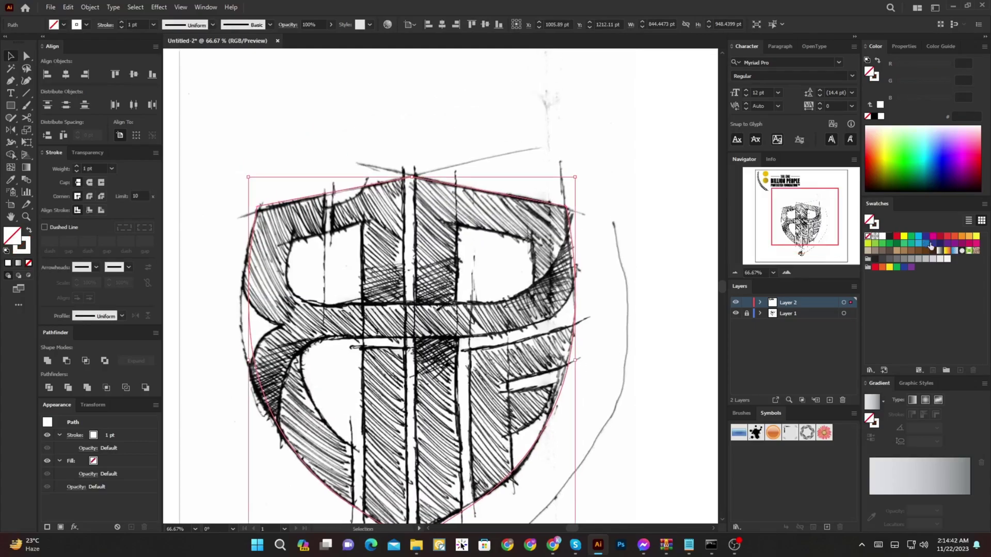
{"action": "left_click", "coordinate": [875, 227]}
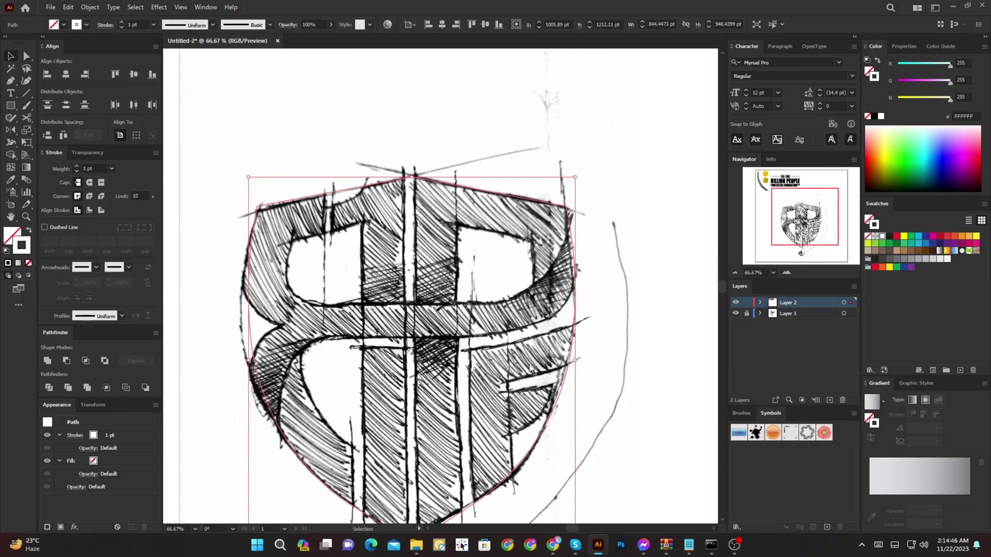
{"action": "left_click", "coordinate": [645, 325]}
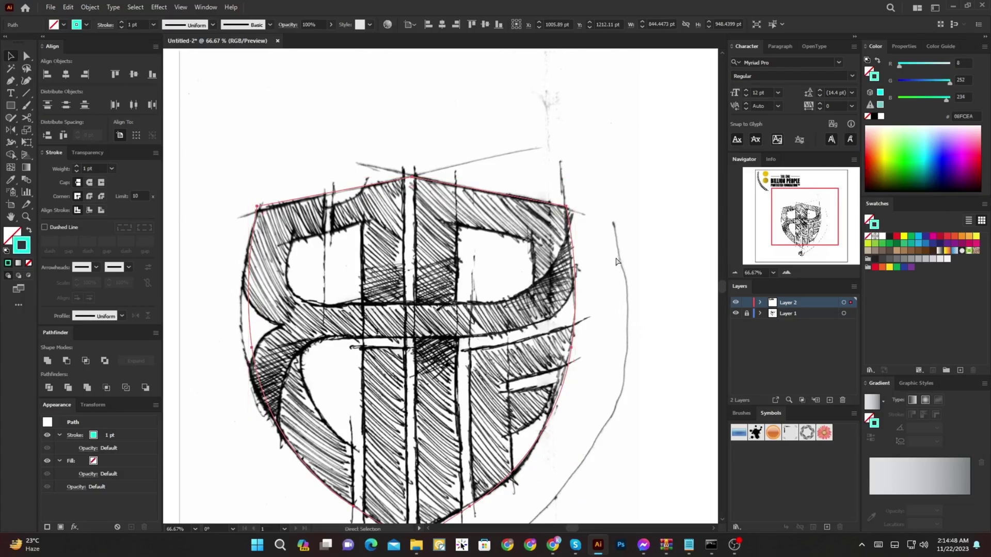
{"action": "scroll", "coordinate": [460, 207], "scroll_direction": "up", "scroll_amount": 2}
{"action": "left_click", "coordinate": [451, 159]}
{"action": "left_click", "coordinate": [77, 166]}
{"action": "left_click", "coordinate": [76, 166]}
{"action": "left_click", "coordinate": [77, 166]}
{"action": "left_click", "coordinate": [460, 258]}
Hide the panels and draw a tall rectangle over the sketch's pillar just left of centre, extending past the shield's top and bottom
{"action": "key", "text": "Tab"}
{"action": "mouse_move", "coordinate": [459, 258]}
{"action": "left_mouse_down"}
{"action": "mouse_move", "coordinate": [542, 178]}
{"action": "mouse_move", "coordinate": [598, 180]}
{"action": "mouse_move", "coordinate": [591, 198]}
{"action": "left_mouse_up"}
{"action": "scroll", "coordinate": [542, 178], "scroll_direction": "down", "scroll_amount": 2}
{"action": "scroll", "coordinate": [516, 202], "scroll_direction": "up", "scroll_amount": 1}
{"action": "left_click_drag", "start_coordinate": [517, 201], "coordinate": [503, 149]}
{"action": "scroll", "coordinate": [493, 124], "scroll_direction": "down", "scroll_amount": 2}
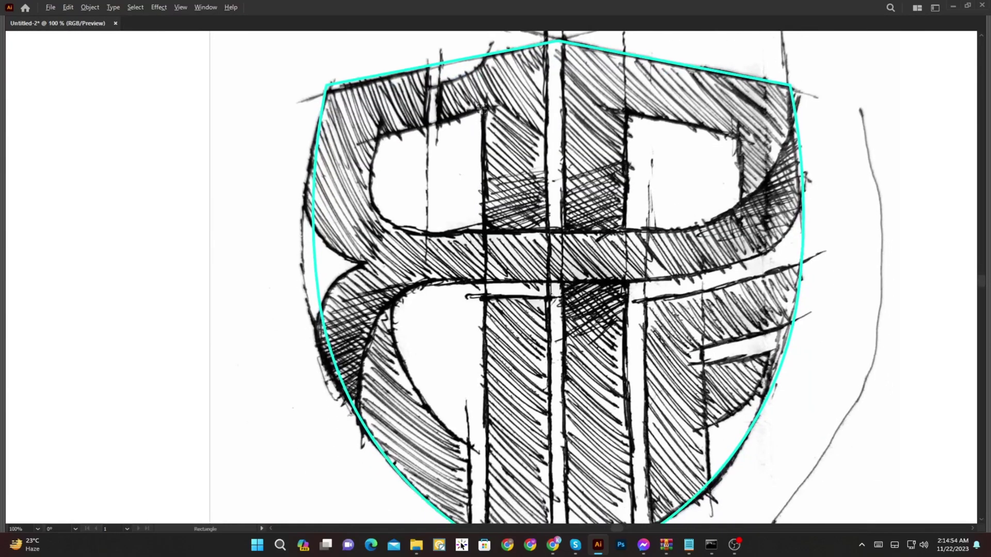
{"action": "scroll", "coordinate": [481, 109], "scroll_direction": "down", "scroll_amount": 2}
{"action": "left_click_drag", "start_coordinate": [475, 68], "coordinate": [514, 359]}
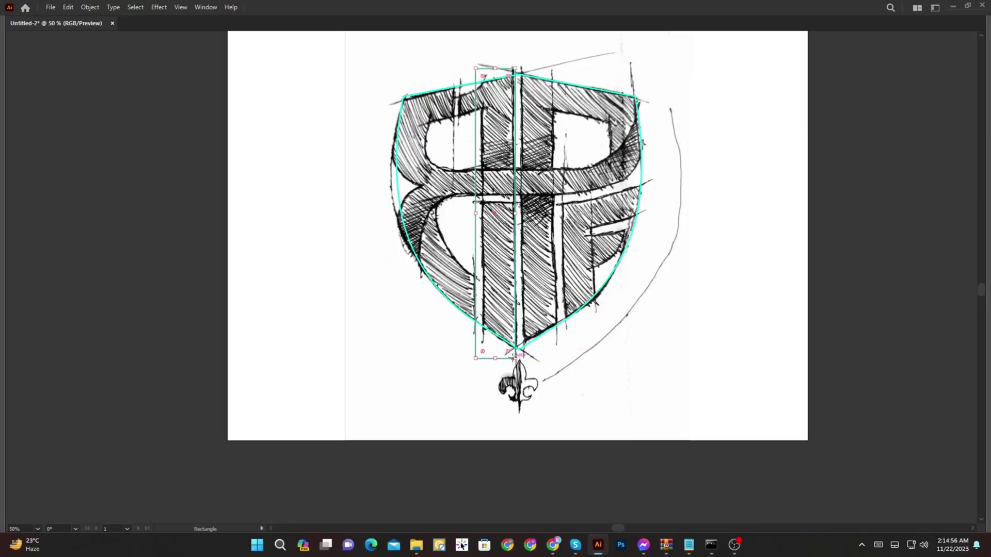
Narrow the rectangle so its left edge matches the left edge of the sketched pillar
{"action": "scroll", "coordinate": [514, 356], "scroll_direction": "up", "scroll_amount": 4}
{"action": "scroll", "coordinate": [389, 186], "scroll_direction": "down", "scroll_amount": 2}
{"action": "scroll", "coordinate": [395, 144], "scroll_direction": "up", "scroll_amount": 1}
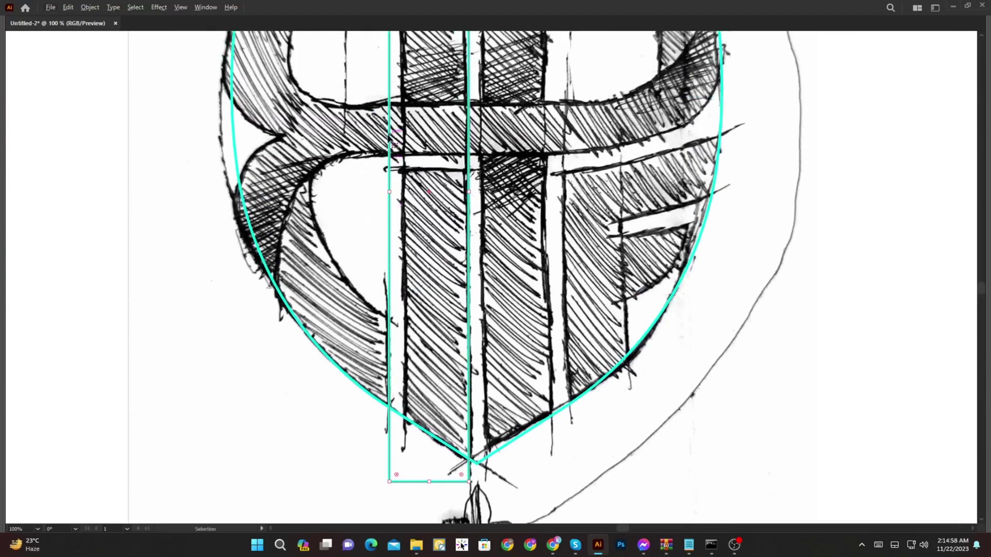
{"action": "scroll", "coordinate": [392, 190], "scroll_direction": "up", "scroll_amount": 3}
{"action": "left_click_drag", "start_coordinate": [381, 260], "coordinate": [419, 255]}
{"action": "scroll", "coordinate": [424, 257], "scroll_direction": "down", "scroll_amount": 3}
{"action": "left_click_drag", "start_coordinate": [466, 504], "coordinate": [456, 370]}
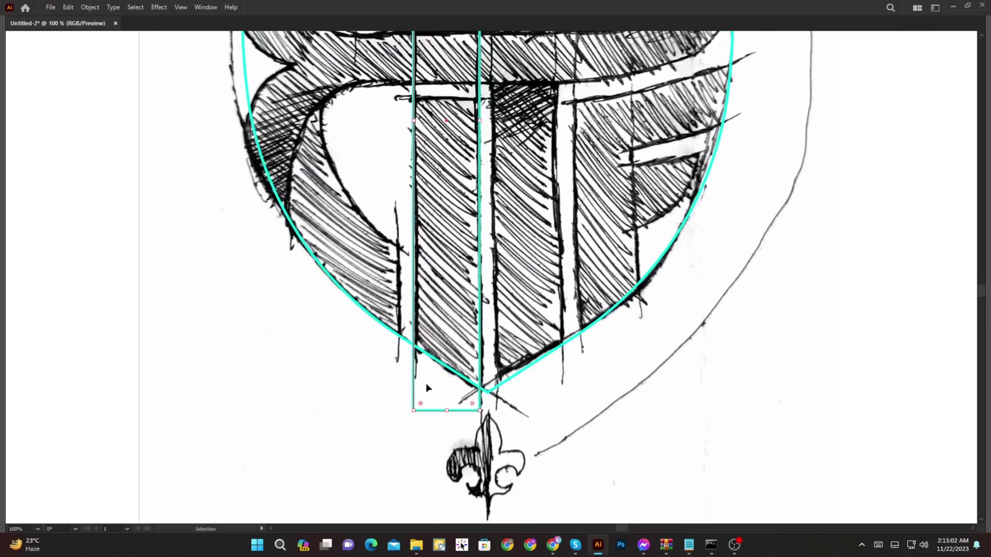
Cut the tall rectangle at its corners with the Scissors tool
{"action": "scroll", "coordinate": [420, 394], "scroll_direction": "up", "scroll_amount": 1}
{"action": "key", "text": "c"}
{"action": "left_click", "coordinate": [410, 419]}
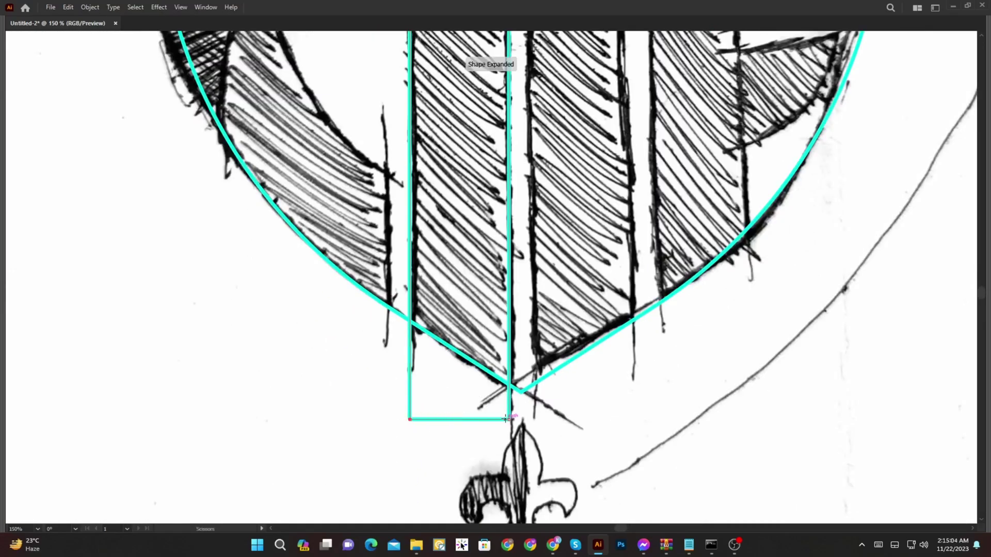
{"action": "scroll", "coordinate": [488, 343], "scroll_direction": "down", "scroll_amount": 1}
{"action": "left_click_drag", "start_coordinate": [466, 111], "coordinate": [479, 431]}
{"action": "scroll", "coordinate": [475, 151], "scroll_direction": "up", "scroll_amount": 2}
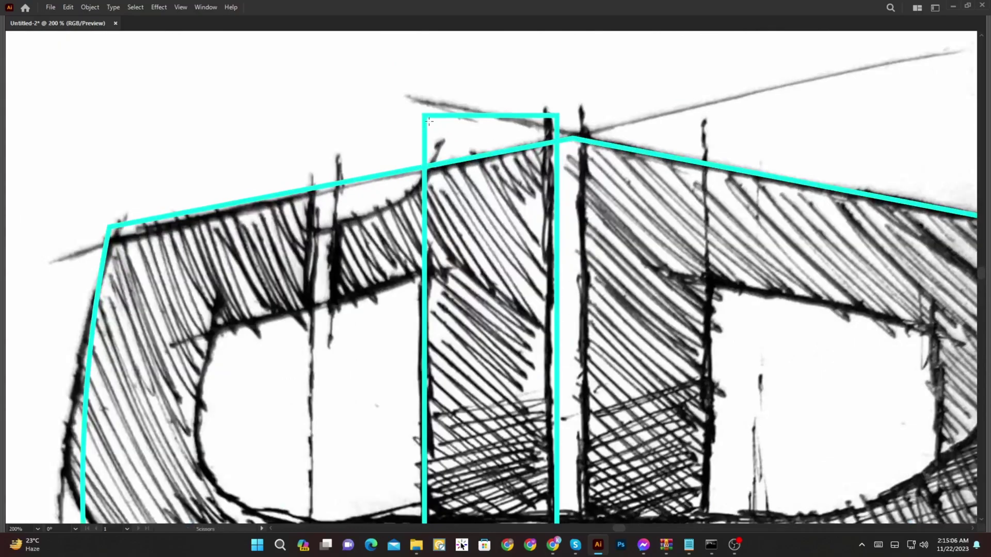
{"action": "left_click", "coordinate": [424, 115]}
{"action": "left_click", "coordinate": [557, 115]}
Delete the rectangle's short top and bottom segments, keeping only the two vertical lines
{"action": "key", "text": "a"}
{"action": "scroll", "coordinate": [490, 146], "scroll_direction": "down", "scroll_amount": 3}
{"action": "left_click_drag", "start_coordinate": [483, 500], "coordinate": [448, 270]}
{"action": "scroll", "coordinate": [448, 270], "scroll_direction": "up", "scroll_amount": 3}
{"action": "left_click_drag", "start_coordinate": [484, 377], "coordinate": [467, 348]}
{"action": "key", "text": "Delete"}
Copy the pair of vertical lines to the neighbouring pillar on the right, and repeat the copy once for a third pair
{"action": "scroll", "coordinate": [434, 299], "scroll_direction": "down", "scroll_amount": 3}
{"action": "scroll", "coordinate": [475, 266], "scroll_direction": "up", "scroll_amount": 2}
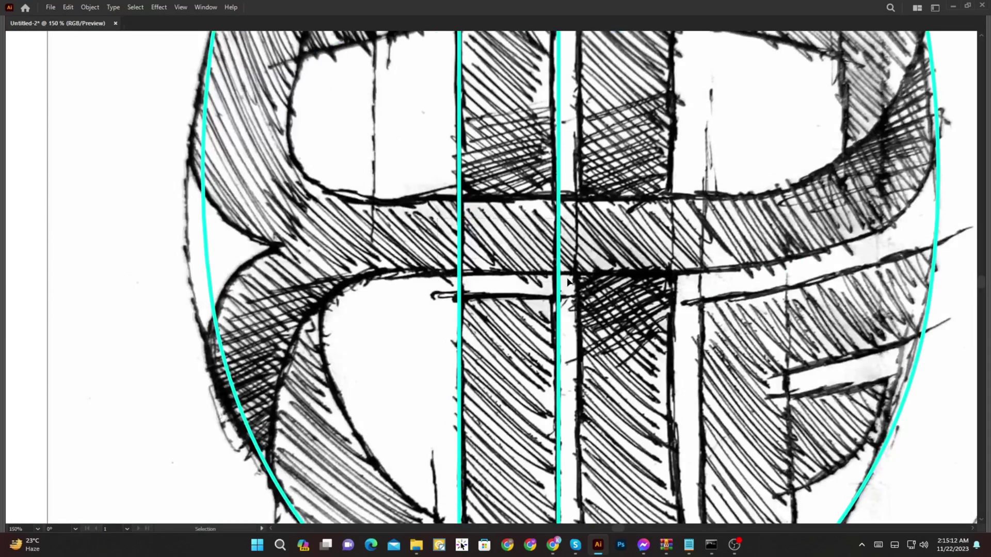
{"action": "left_click_drag", "start_coordinate": [565, 272], "coordinate": [589, 261]}
{"action": "scroll", "coordinate": [673, 273], "scroll_direction": "down", "scroll_amount": 1}
{"action": "key", "text": "ctrl+d"}
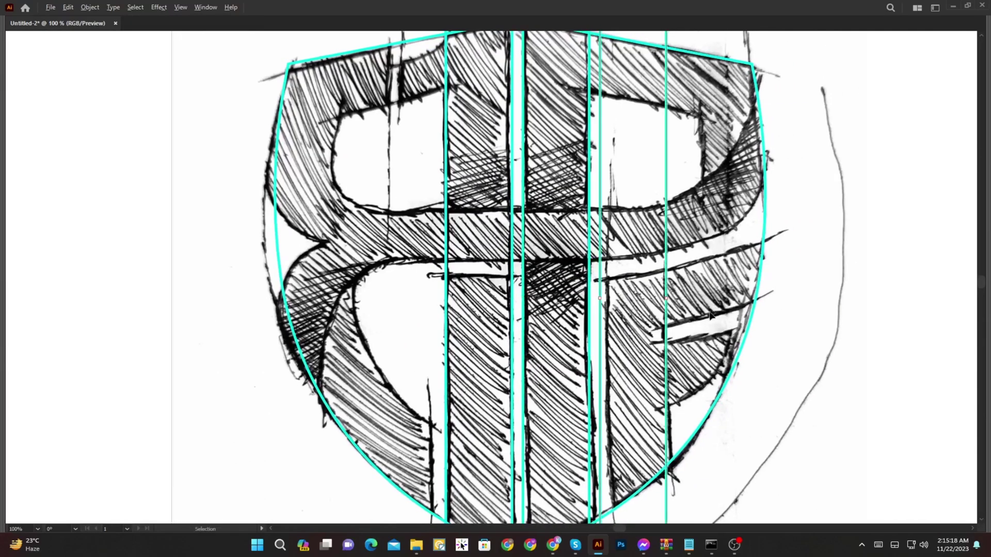
{"action": "scroll", "coordinate": [710, 316], "scroll_direction": "down", "scroll_amount": 1}
{"action": "left_click", "coordinate": [803, 381]}
Copy the leftmost vertical line to the left, onto the right side of the narrow gap in the sketch's upper-left band
{"action": "left_click_drag", "start_coordinate": [792, 378], "coordinate": [783, 446]}
{"action": "scroll", "coordinate": [708, 240], "scroll_direction": "up", "scroll_amount": 1}
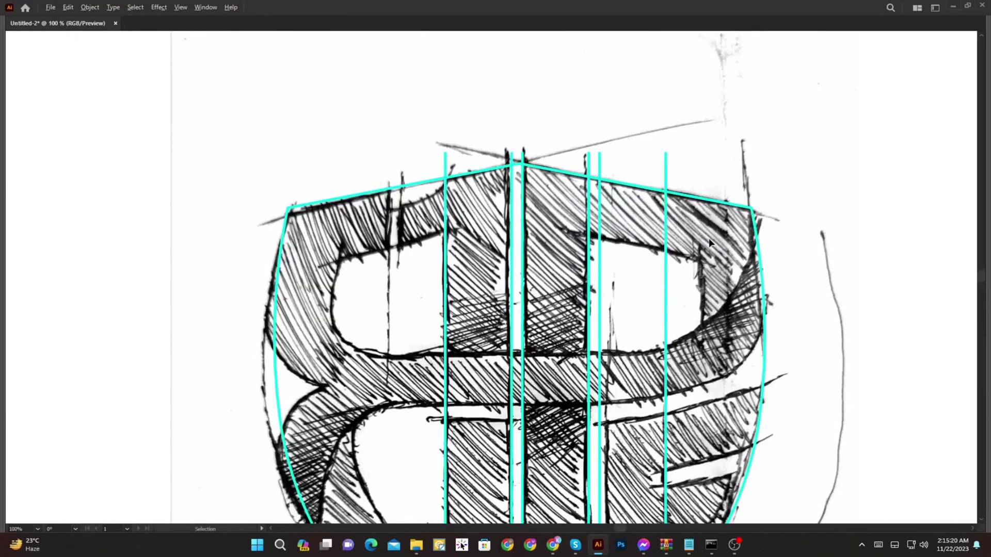
{"action": "left_click_drag", "start_coordinate": [446, 267], "coordinate": [402, 266]}
{"action": "scroll", "coordinate": [418, 219], "scroll_direction": "up", "scroll_amount": 2}
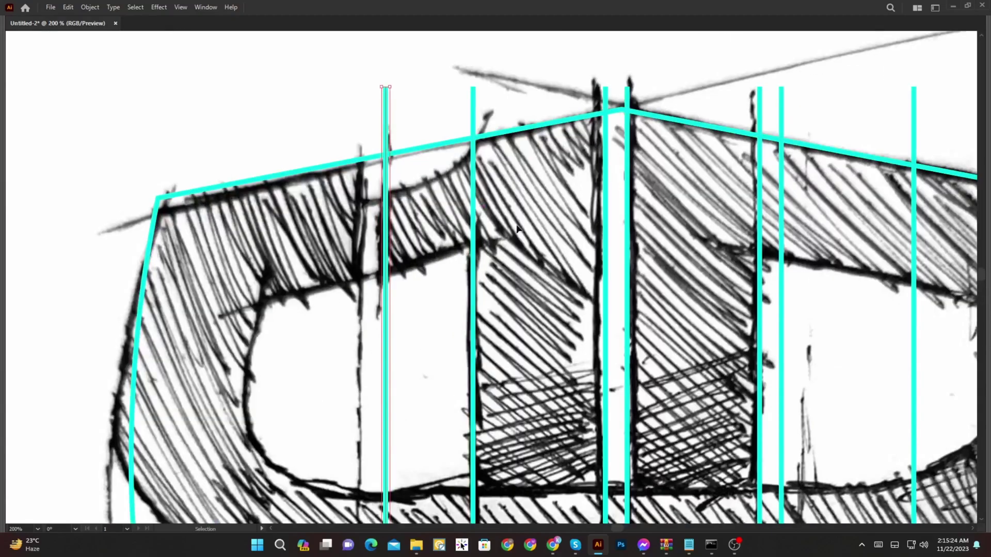
Draw a short horizontal line spanning the gap between the two central vertical lines as a spacer
{"action": "key", "text": "Tab"}
{"action": "scroll", "coordinate": [608, 243], "scroll_direction": "up", "scroll_amount": 1}
{"action": "left_click_drag", "start_coordinate": [608, 243], "coordinate": [460, 271]}
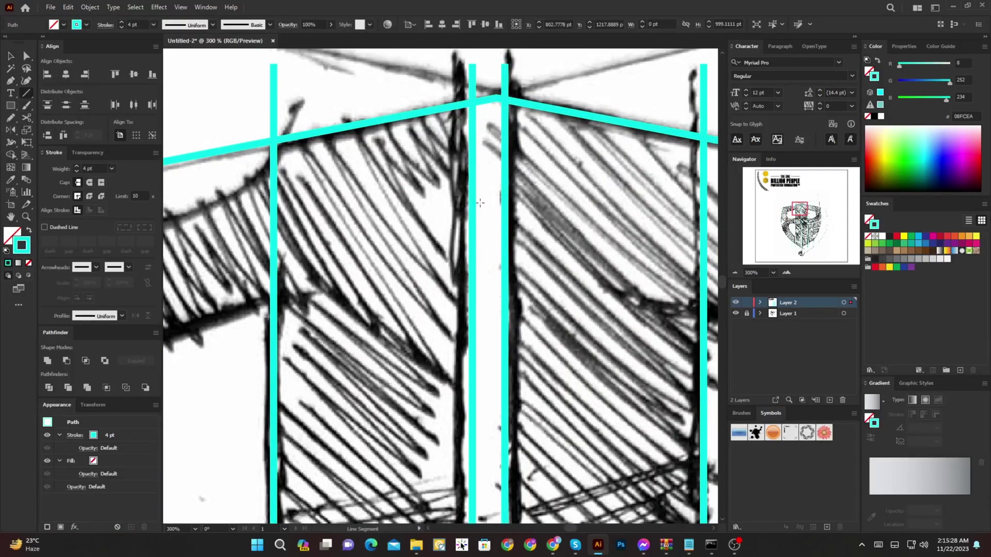
{"action": "left_click_drag", "start_coordinate": [472, 201], "coordinate": [505, 200]}
{"action": "scroll", "coordinate": [562, 221], "scroll_direction": "down", "scroll_amount": 1}
Use the short spacer to place another vertical line copy at the same gap distance to the left, and delete the spacer
{"action": "key", "text": "v"}
{"action": "mouse_move", "coordinate": [563, 221]}
{"action": "left_mouse_down"}
{"action": "mouse_move", "coordinate": [591, 231]}
{"action": "mouse_move", "coordinate": [306, 290]}
{"action": "mouse_move", "coordinate": [356, 281]}
{"action": "mouse_move", "coordinate": [339, 303]}
{"action": "left_mouse_up"}
{"action": "left_click", "coordinate": [351, 267]}
{"action": "left_click", "coordinate": [350, 280]}
{"action": "key", "text": "Delete"}
{"action": "key", "text": "Tab"}
{"action": "scroll", "coordinate": [384, 284], "scroll_direction": "down", "scroll_amount": 3}
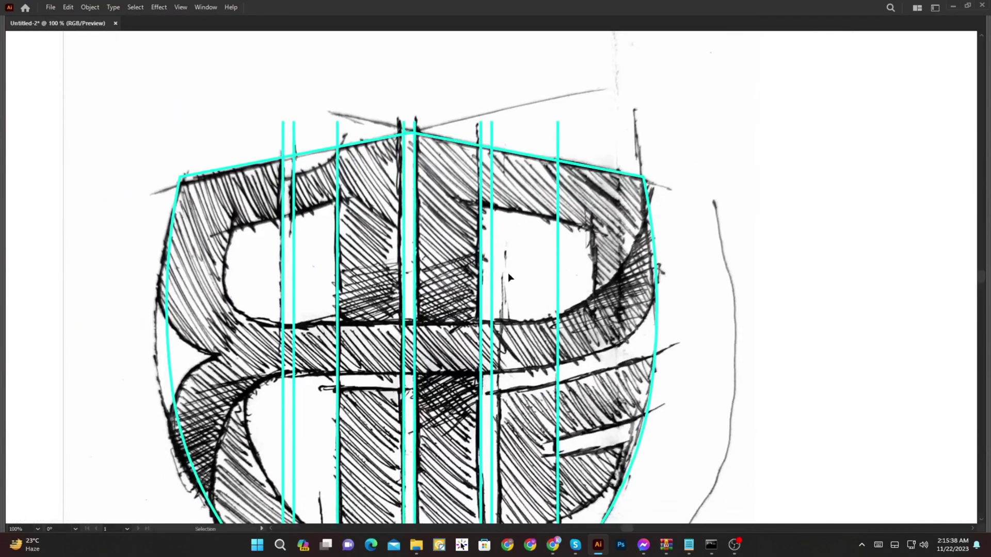
{"action": "left_click_drag", "start_coordinate": [316, 312], "coordinate": [343, 247]}
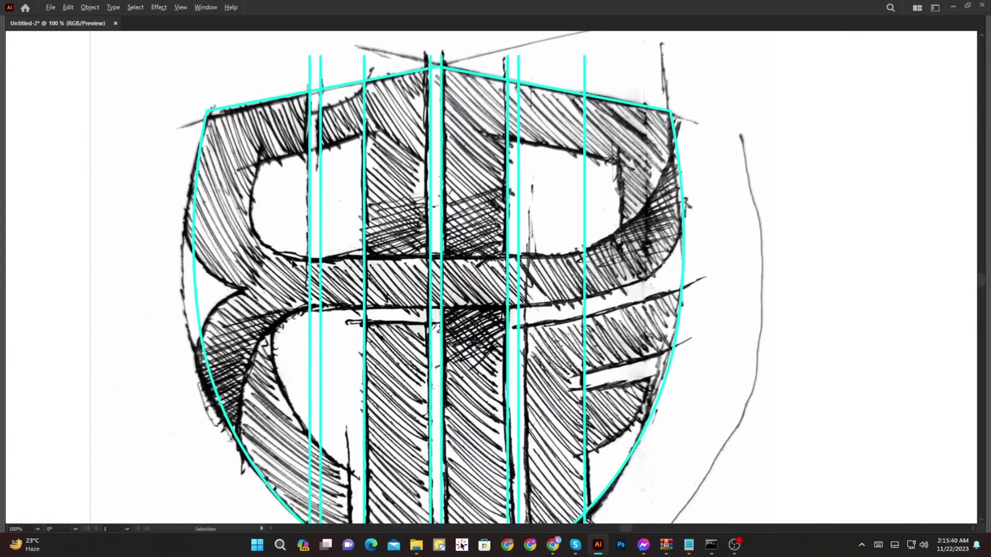
{"action": "left_click_drag", "start_coordinate": [342, 358], "coordinate": [335, 300]}
{"action": "scroll", "coordinate": [353, 468], "scroll_direction": "up", "scroll_amount": 1}
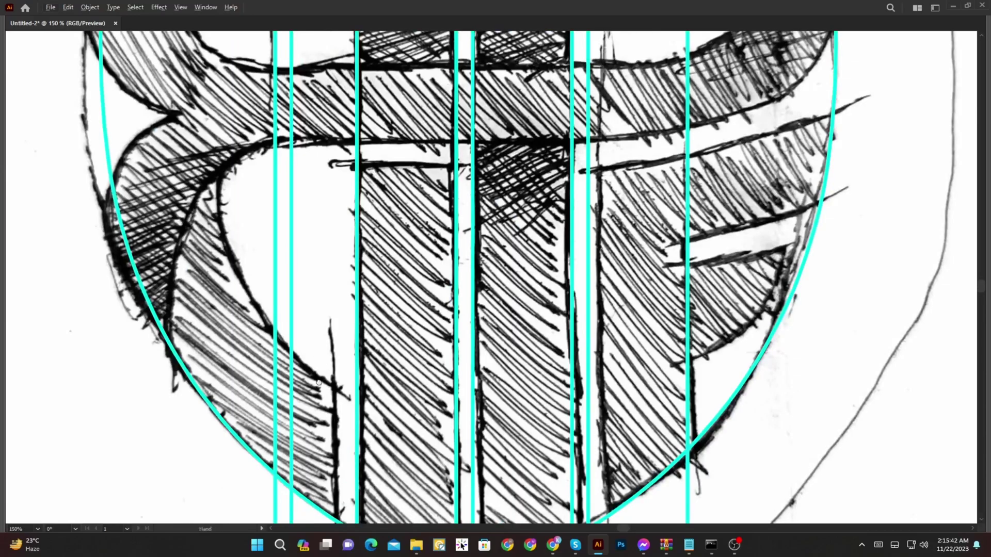
Copy a vertical line to just left of the left pillar's edge, leaving the same narrow gap as the other line pairs
{"action": "left_click_drag", "start_coordinate": [319, 356], "coordinate": [336, 454]}
{"action": "left_click_drag", "start_coordinate": [313, 88], "coordinate": [374, 444]}
{"action": "scroll", "coordinate": [373, 482], "scroll_direction": "up", "scroll_amount": 1}
{"action": "left_click_drag", "start_coordinate": [373, 485], "coordinate": [364, 239]}
{"action": "left_click", "coordinate": [373, 184]}
{"action": "scroll", "coordinate": [375, 172], "scroll_direction": "down", "scroll_amount": 3}
{"action": "left_click_drag", "start_coordinate": [375, 190], "coordinate": [349, 361]}
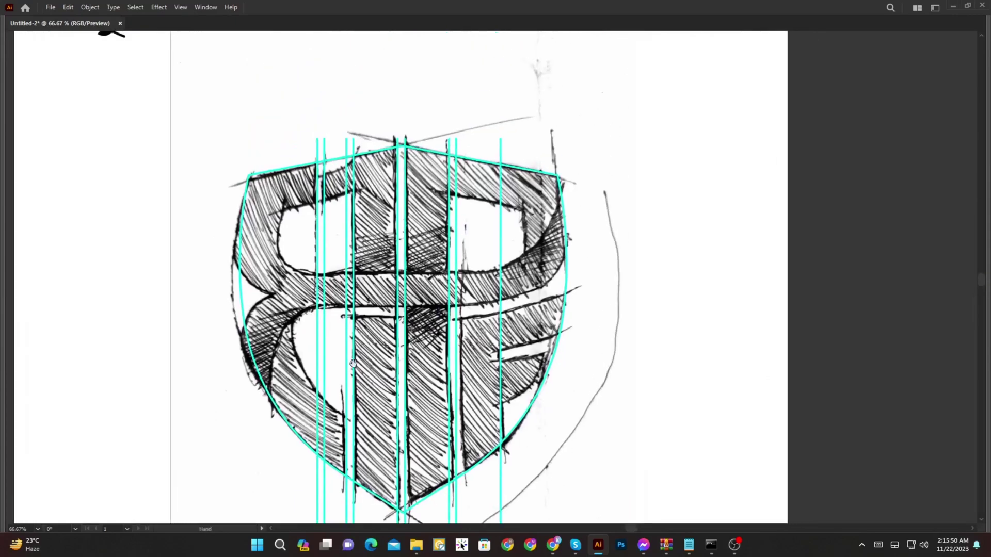
Try a short vertical spacer line in the gap between the central horizontal band and the left pillar's upper end
{"action": "scroll", "coordinate": [370, 311], "scroll_direction": "up", "scroll_amount": 3}
{"action": "left_click_drag", "start_coordinate": [337, 413], "coordinate": [323, 269]}
{"action": "scroll", "coordinate": [357, 222], "scroll_direction": "up", "scroll_amount": 2}
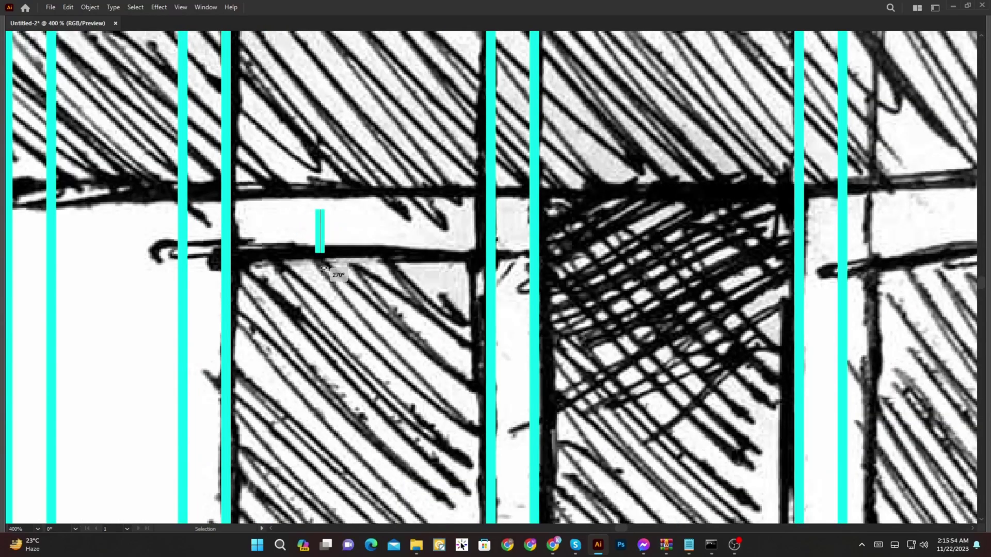
{"action": "scroll", "coordinate": [289, 204], "scroll_direction": "down", "scroll_amount": 4}
{"action": "left_click_drag", "start_coordinate": [316, 165], "coordinate": [335, 266]}
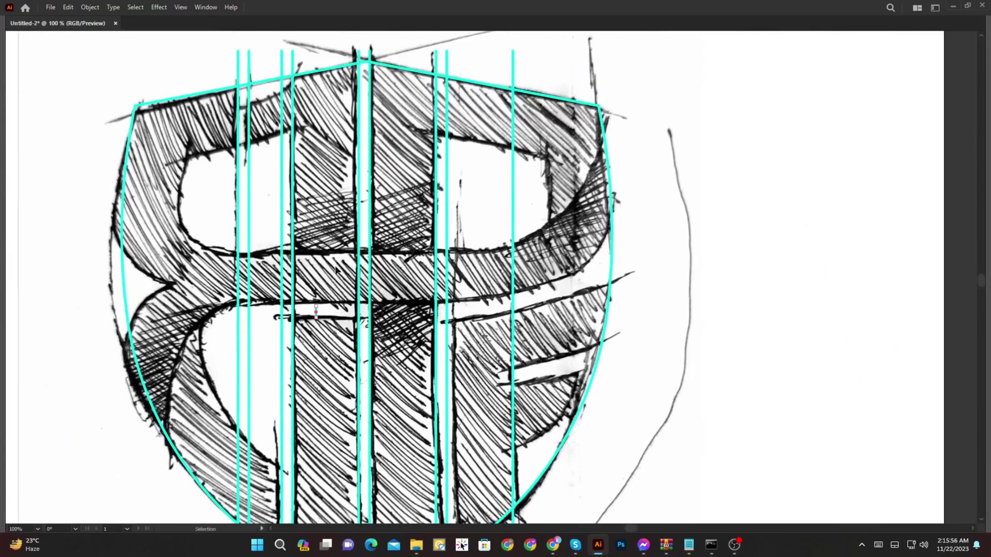
{"action": "left_click", "coordinate": [329, 207]}
{"action": "scroll", "coordinate": [325, 202], "scroll_direction": "up", "scroll_amount": 1}
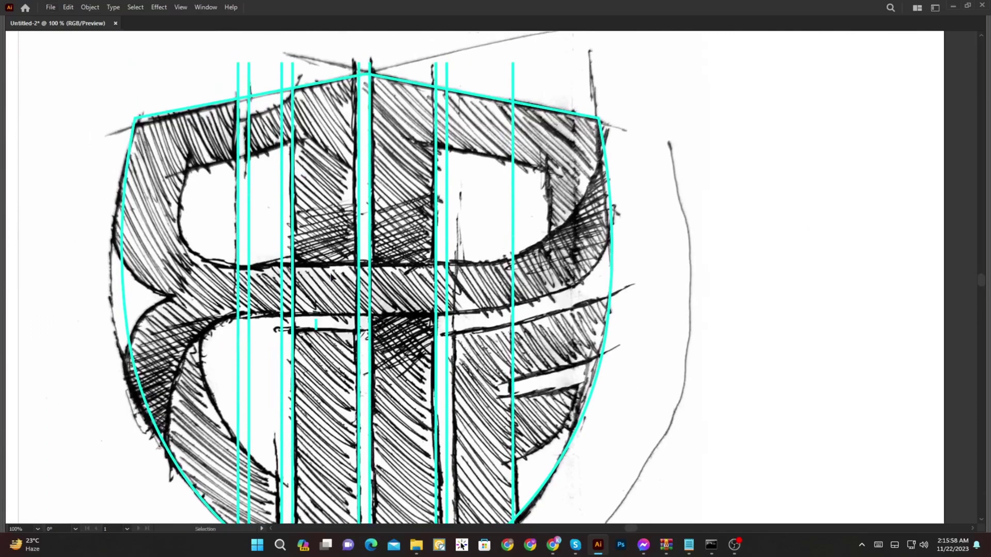
{"action": "scroll", "coordinate": [328, 314], "scroll_direction": "up", "scroll_amount": 3}
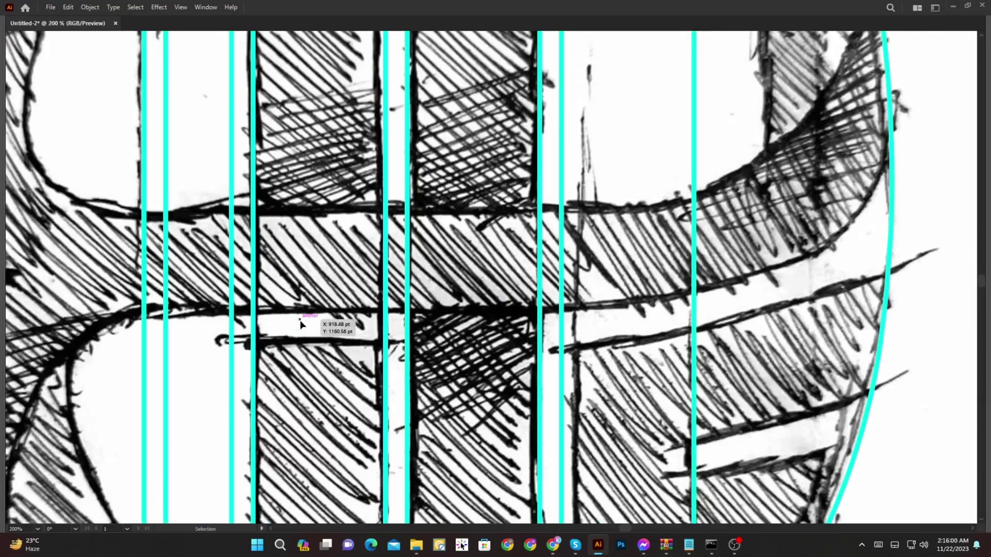
{"action": "scroll", "coordinate": [300, 320], "scroll_direction": "down", "scroll_amount": 3}
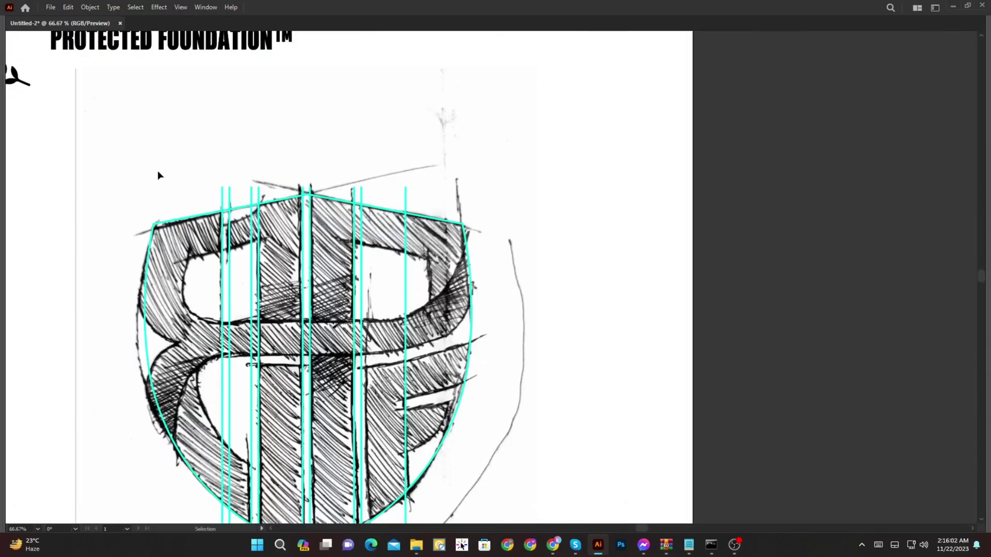
Draw a short curve with the Pen tool from the second vertical line up to the fourth at the shield's upper edge, tracing the sketched notch
{"action": "scroll", "coordinate": [174, 244], "scroll_direction": "up", "scroll_amount": 2}
{"action": "scroll", "coordinate": [293, 181], "scroll_direction": "up", "scroll_amount": 2}
{"action": "left_click_drag", "start_coordinate": [292, 181], "coordinate": [295, 250]}
{"action": "key", "text": "p"}
{"action": "left_click", "coordinate": [244, 327]}
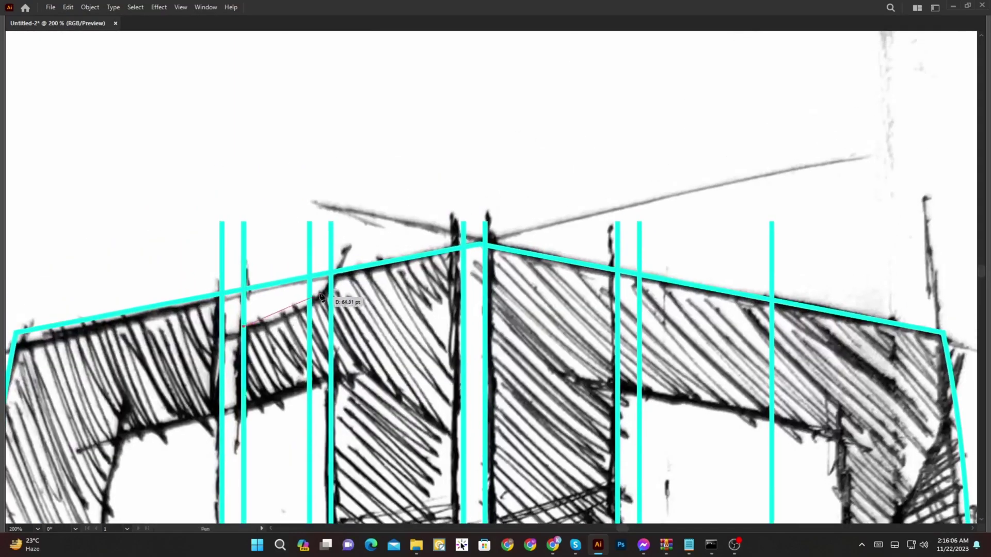
{"action": "left_click_drag", "start_coordinate": [331, 272], "coordinate": [355, 213]}
{"action": "left_click", "coordinate": [390, 208], "text": "ctrl"}
Copy the shield outline straight down so its peaked upper edge follows the lower edge of the sketch's upper band
{"action": "scroll", "coordinate": [392, 209], "scroll_direction": "down", "scroll_amount": 3}
{"action": "left_click_drag", "start_coordinate": [474, 264], "coordinate": [428, 244]}
{"action": "scroll", "coordinate": [459, 246], "scroll_direction": "up", "scroll_amount": 1}
{"action": "key", "text": "v"}
{"action": "left_click", "coordinate": [447, 184]}
{"action": "key", "text": "c"}
{"action": "key", "text": "v"}
{"action": "left_click_drag", "start_coordinate": [552, 203], "coordinate": [553, 263]}
{"action": "key", "text": "c"}
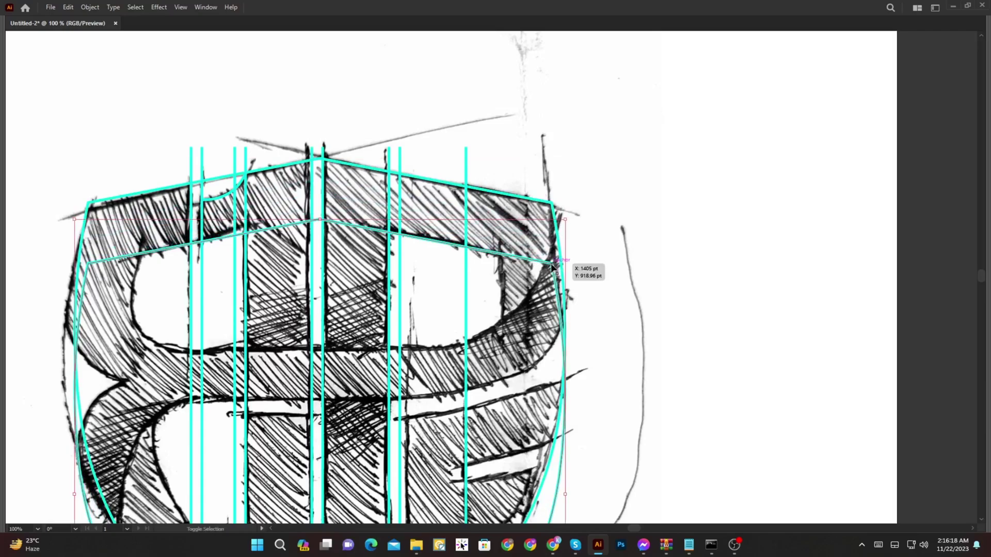
{"action": "left_click_drag", "start_coordinate": [370, 290], "coordinate": [535, 266]}
Delete the curved sides of the copied shield outline, keeping only its peaked upper line
{"action": "left_click", "coordinate": [254, 240]}
{"action": "key", "text": "a"}
{"action": "left_click", "coordinate": [259, 260]}
{"action": "left_click", "coordinate": [247, 267]}
{"action": "key", "text": "Delete"}
{"action": "key", "text": "Delete"}
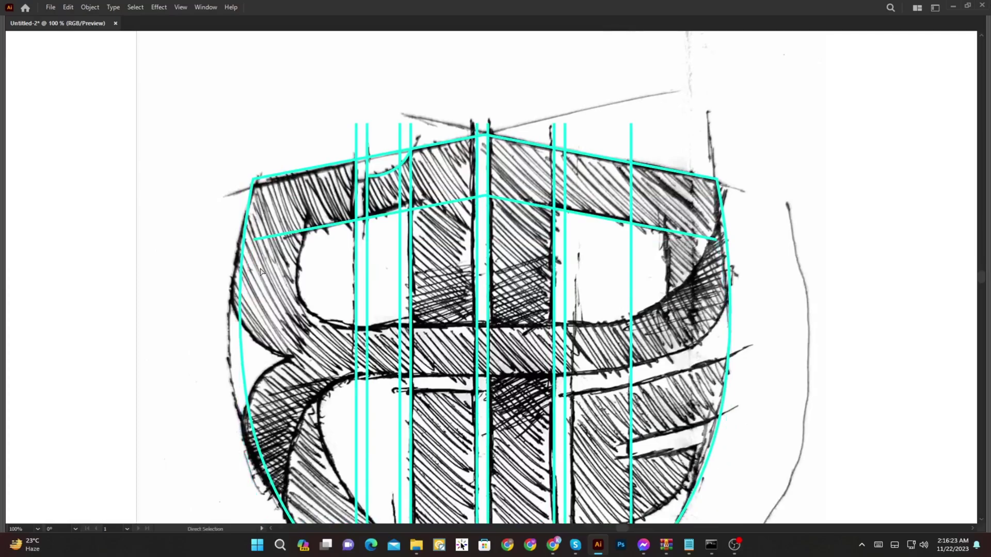
Convert the peaked line's two end points to corners and extend both ends past the shield outline
{"action": "left_click", "coordinate": [253, 240]}
{"action": "key", "text": "Tab"}
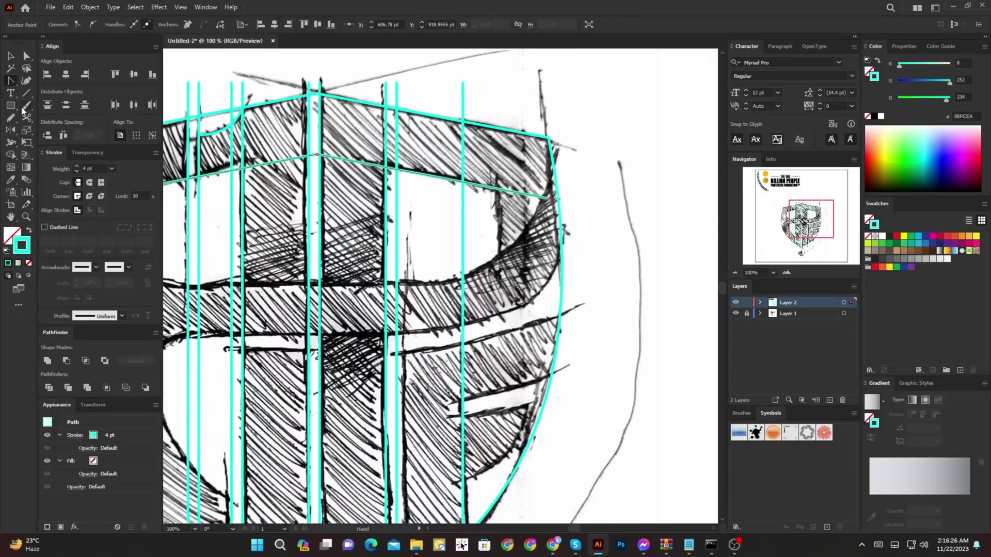
{"action": "left_click", "coordinate": [7, 83]}
{"action": "left_click_drag", "start_coordinate": [509, 188], "coordinate": [623, 204]}
{"action": "left_click", "coordinate": [663, 215]}
{"action": "left_click", "coordinate": [201, 215]}
{"action": "key", "text": "a"}
{"action": "left_click_drag", "start_coordinate": [200, 215], "coordinate": [235, 215]}
{"action": "left_click_drag", "start_coordinate": [692, 207], "coordinate": [593, 222]}
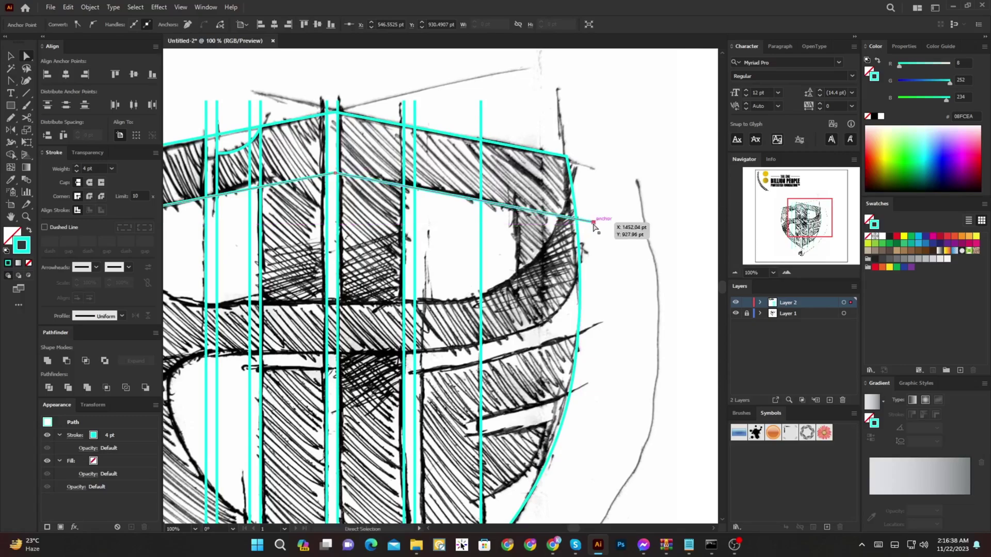
Copy the rightmost vertical line further right, onto the straight outer edge of the sketch's upper-right opening
{"action": "left_click", "coordinate": [635, 274]}
{"action": "key", "text": "v"}
{"action": "key", "text": "ctrl+minus"}
{"action": "scroll", "coordinate": [494, 252], "scroll_direction": "up", "scroll_amount": 3}
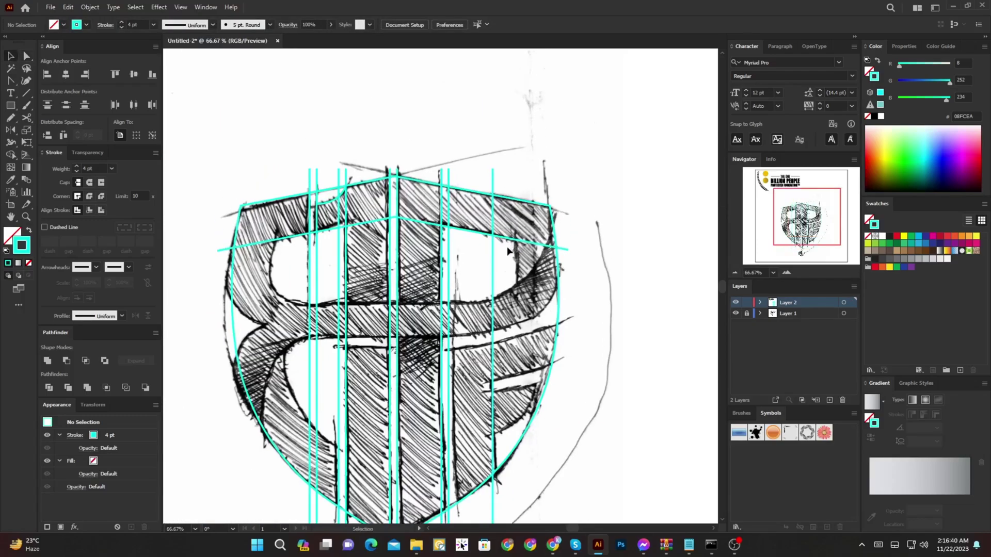
{"action": "left_click_drag", "start_coordinate": [493, 275], "coordinate": [516, 270]}
{"action": "left_click_drag", "start_coordinate": [406, 371], "coordinate": [315, 412]}
{"action": "left_click", "coordinate": [415, 422]}
{"action": "scroll", "coordinate": [415, 422], "scroll_direction": "down", "scroll_amount": 2}
{"action": "scroll", "coordinate": [346, 415], "scroll_direction": "up", "scroll_amount": 1}
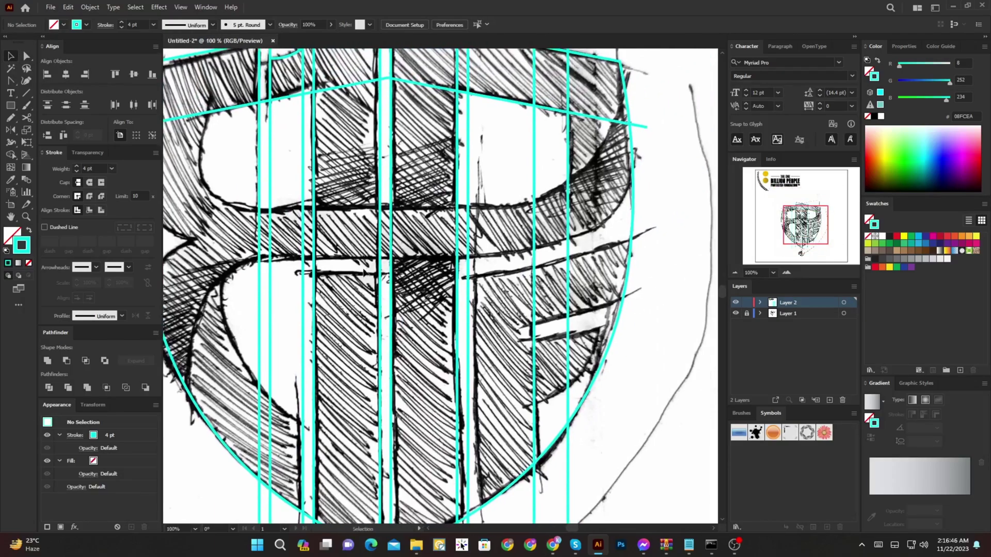
Trace the central band's lower edge with a Pen curve from the left pillar line, around the lower-left opening, to the right shield outline
{"action": "key", "text": "p"}
{"action": "left_click_drag", "start_coordinate": [235, 353], "coordinate": [308, 373]}
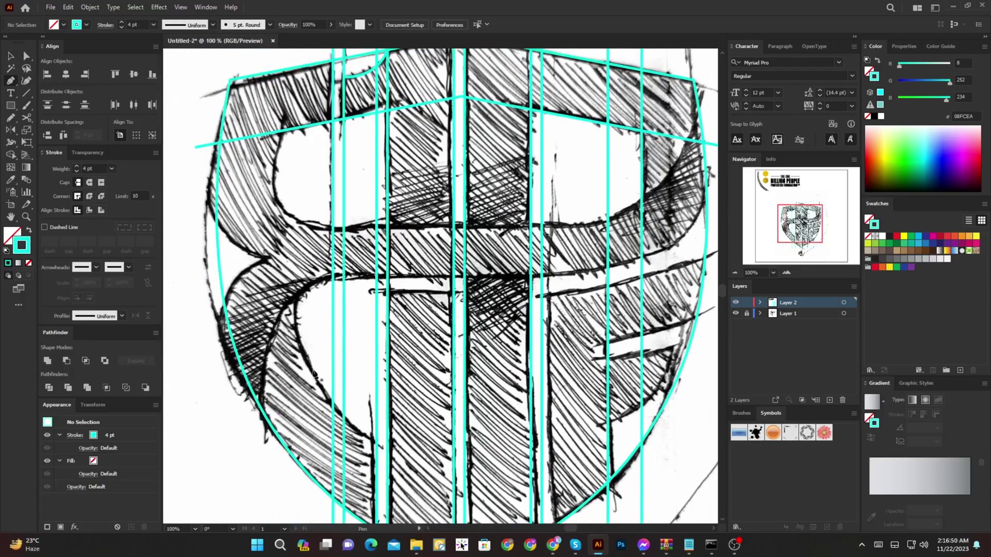
{"action": "scroll", "coordinate": [266, 421], "scroll_direction": "down", "scroll_amount": 1}
{"action": "scroll", "coordinate": [367, 429], "scroll_direction": "up", "scroll_amount": 1}
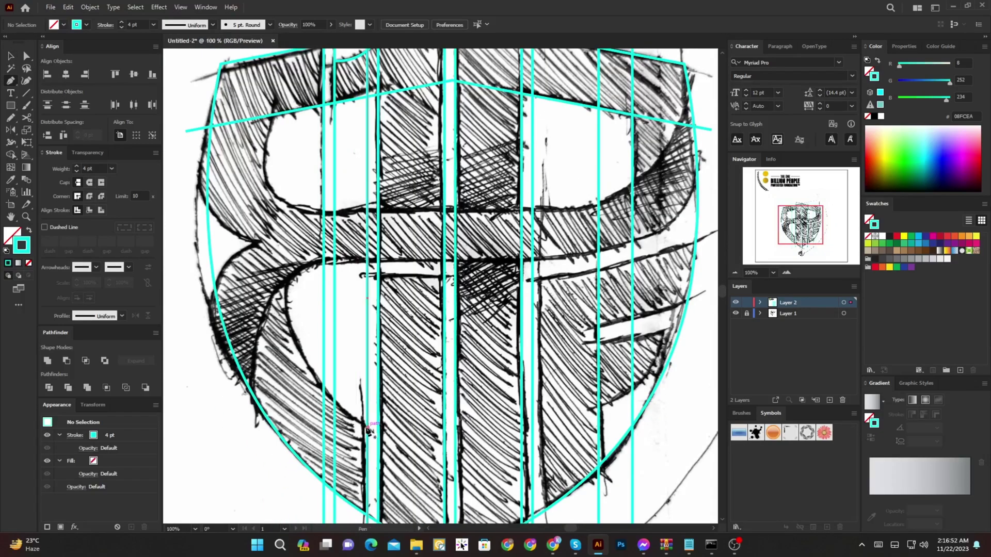
{"action": "left_click", "coordinate": [368, 428]}
{"action": "left_click_drag", "start_coordinate": [284, 296], "coordinate": [276, 231]}
{"action": "left_click_drag", "start_coordinate": [506, 258], "coordinate": [399, 277]}
{"action": "scroll", "coordinate": [553, 259], "scroll_direction": "down", "scroll_amount": 1}
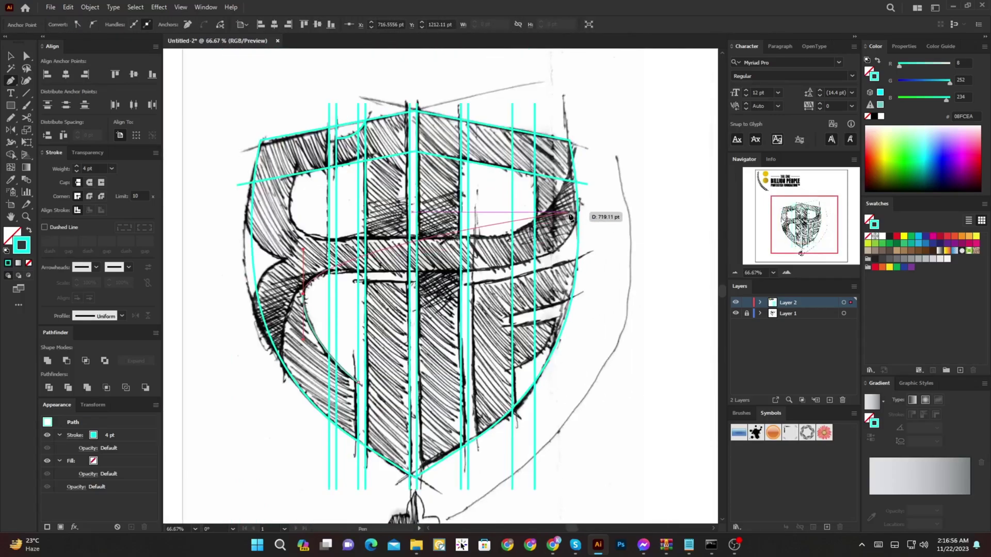
{"action": "left_click_drag", "start_coordinate": [578, 213], "coordinate": [585, 103]}
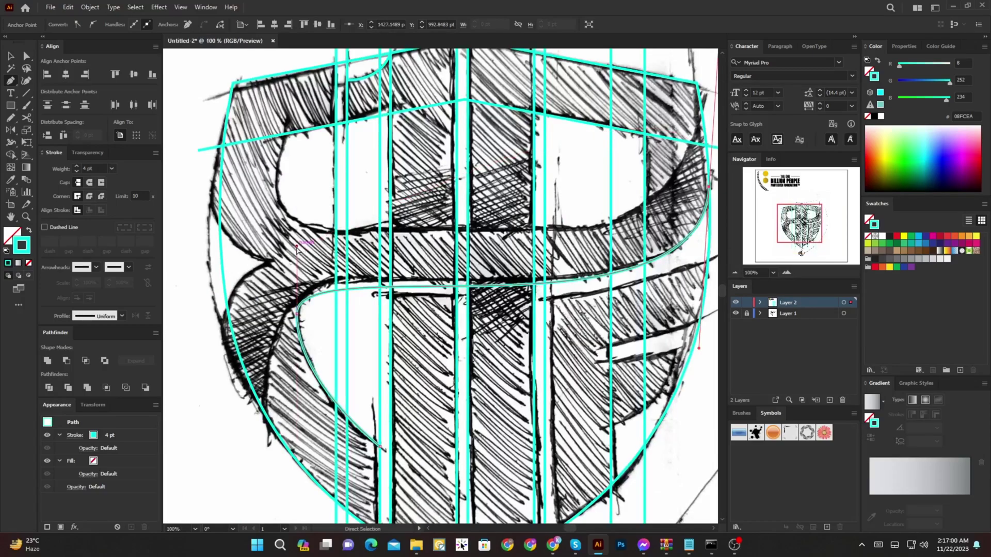
{"action": "key", "text": "space"}
{"action": "left_click_drag", "start_coordinate": [481, 285], "coordinate": [320, 347]}
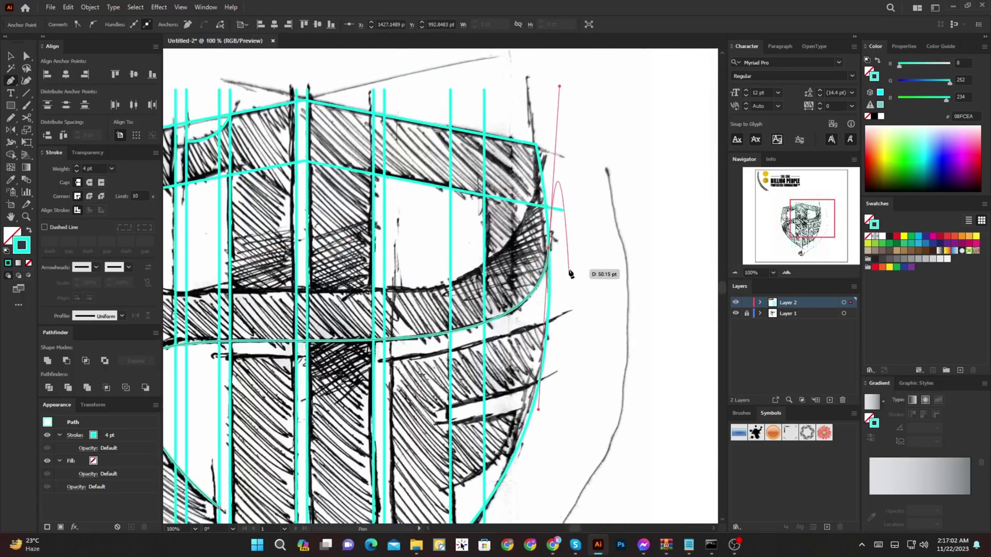
{"action": "left_click", "coordinate": [563, 273], "text": "ctrl"}
Check in Outline view whether the band curve's right end point meets the shield outline
{"action": "key", "text": "space"}
{"action": "left_click_drag", "start_coordinate": [562, 272], "coordinate": [604, 300]}
{"action": "scroll", "coordinate": [592, 282], "scroll_direction": "up", "scroll_amount": 4}
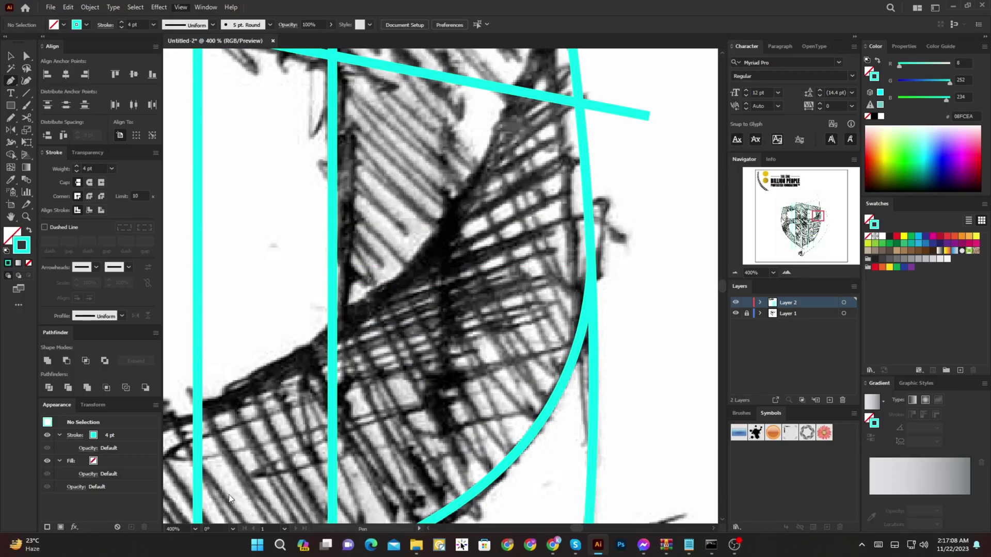
{"action": "scroll", "coordinate": [594, 294], "scroll_direction": "up", "scroll_amount": 2}
{"action": "key", "text": "ctrl+y"}
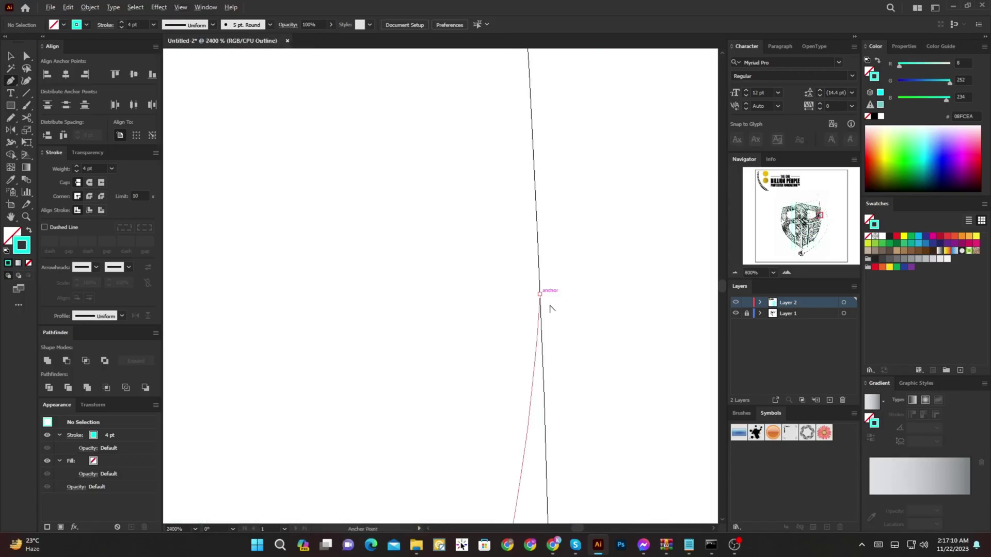
{"action": "scroll", "coordinate": [544, 339], "scroll_direction": "down", "scroll_amount": 1}
{"action": "key", "text": "ctrl+y"}
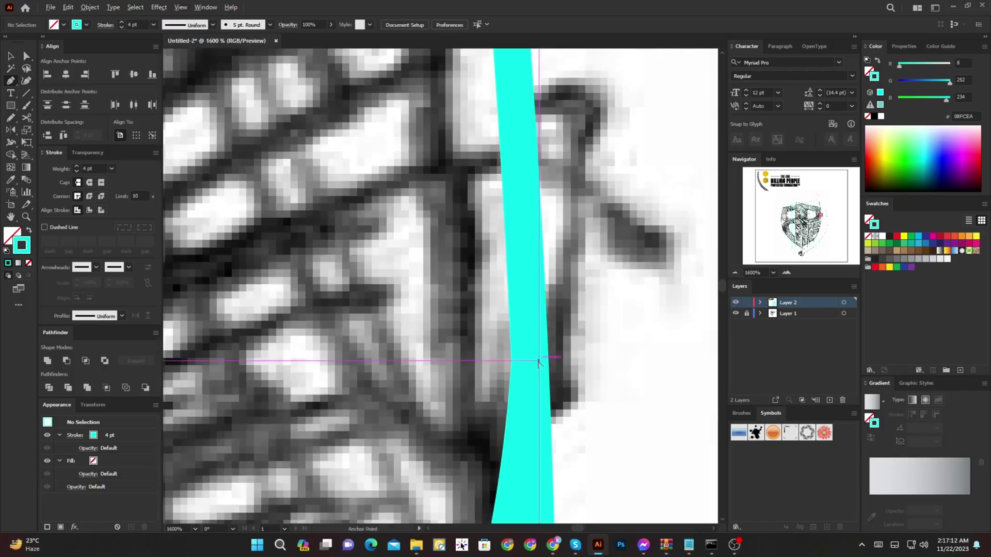
{"action": "scroll", "coordinate": [540, 365], "scroll_direction": "down", "scroll_amount": 6}
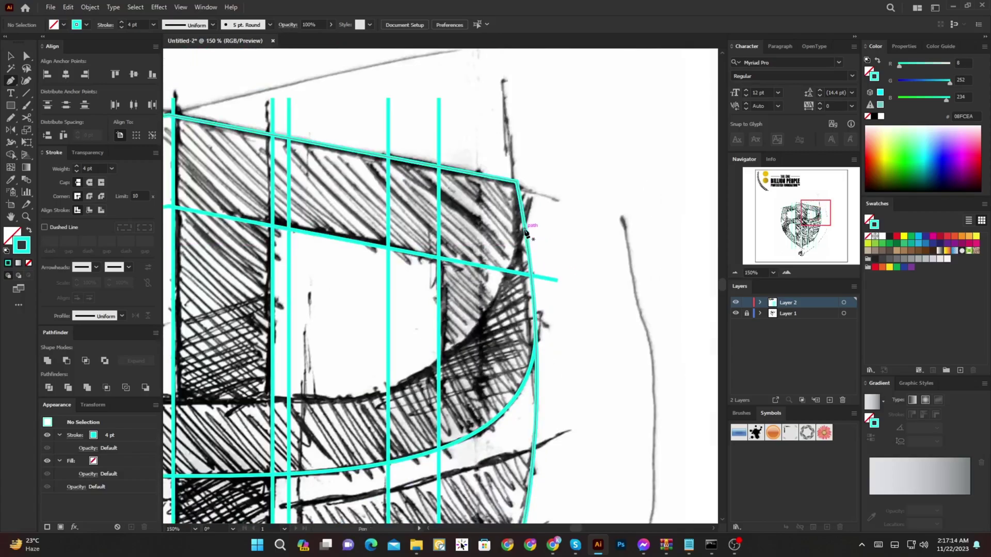
Draw an open three-segment path from the right shield outline along the band's upper edge and up the left side of the upper-left opening
{"action": "left_click_drag", "start_coordinate": [535, 402], "coordinate": [638, 358]}
{"action": "scroll", "coordinate": [439, 360], "scroll_direction": "up", "scroll_amount": 1}
{"action": "left_click_drag", "start_coordinate": [445, 363], "coordinate": [615, 369]}
{"action": "scroll", "coordinate": [566, 369], "scroll_direction": "down", "scroll_amount": 2}
{"action": "key", "text": "Tab"}
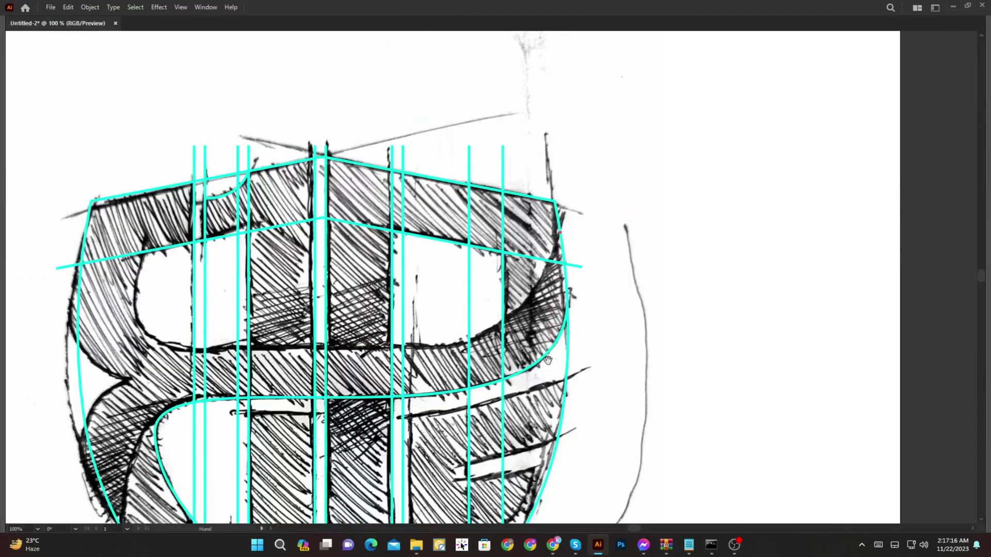
{"action": "scroll", "coordinate": [547, 360], "scroll_direction": "up", "scroll_amount": 1}
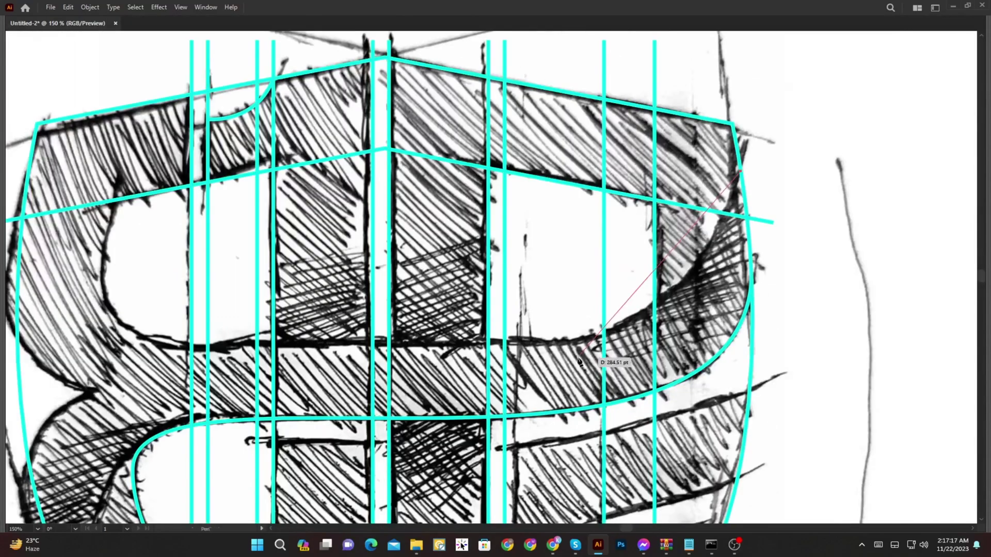
{"action": "left_click", "coordinate": [674, 352]}
{"action": "left_click_drag", "start_coordinate": [675, 351], "coordinate": [677, 336]}
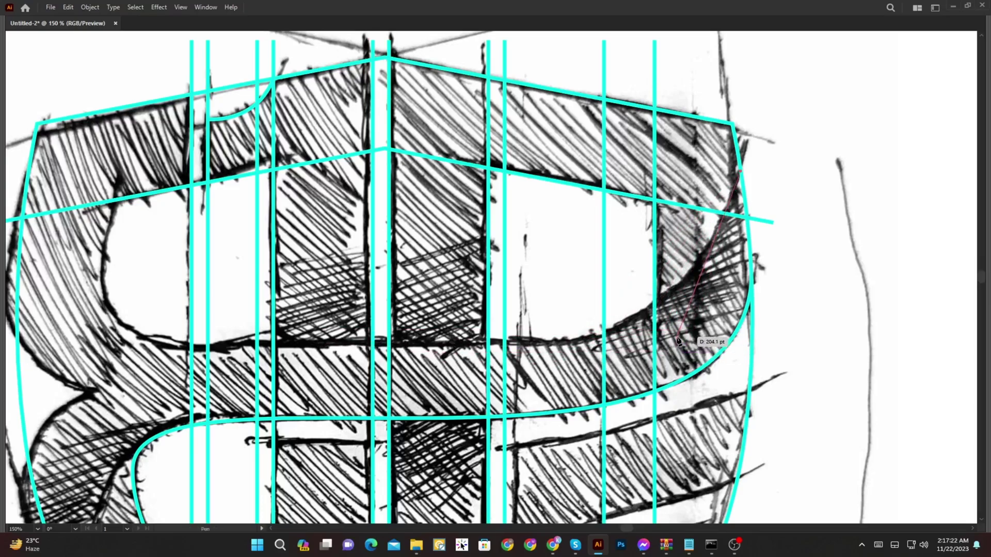
{"action": "key", "text": "ctrl+z"}
{"action": "left_click", "coordinate": [673, 338]}
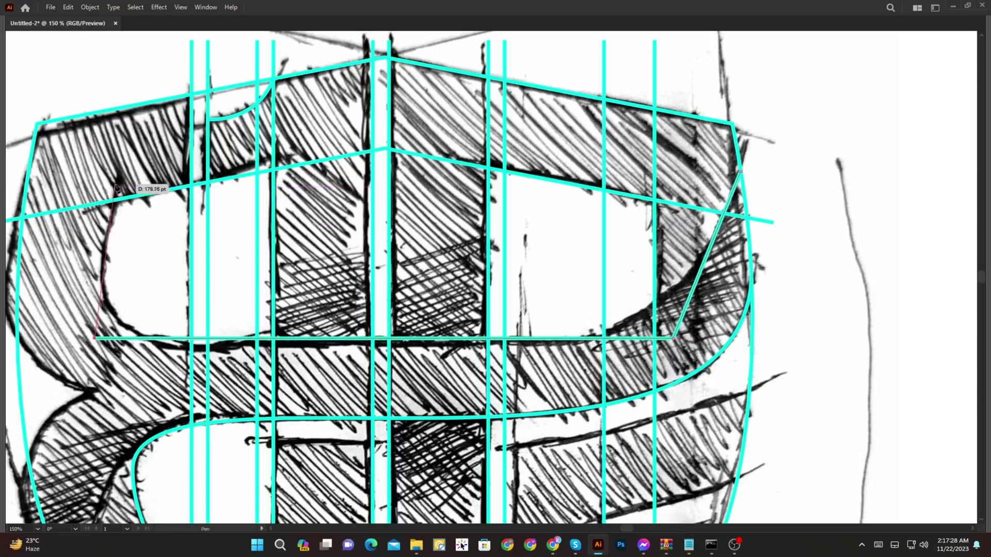
{"action": "left_click", "coordinate": [82, 339], "text": "shift"}
{"action": "left_click", "coordinate": [124, 166]}
Round both lower corners of the three-segment path to follow the sketched upper openings
{"action": "key", "text": "a"}
{"action": "left_click_drag", "start_coordinate": [69, 351], "coordinate": [199, 249]}
{"action": "left_click_drag", "start_coordinate": [703, 325], "coordinate": [526, 178]}
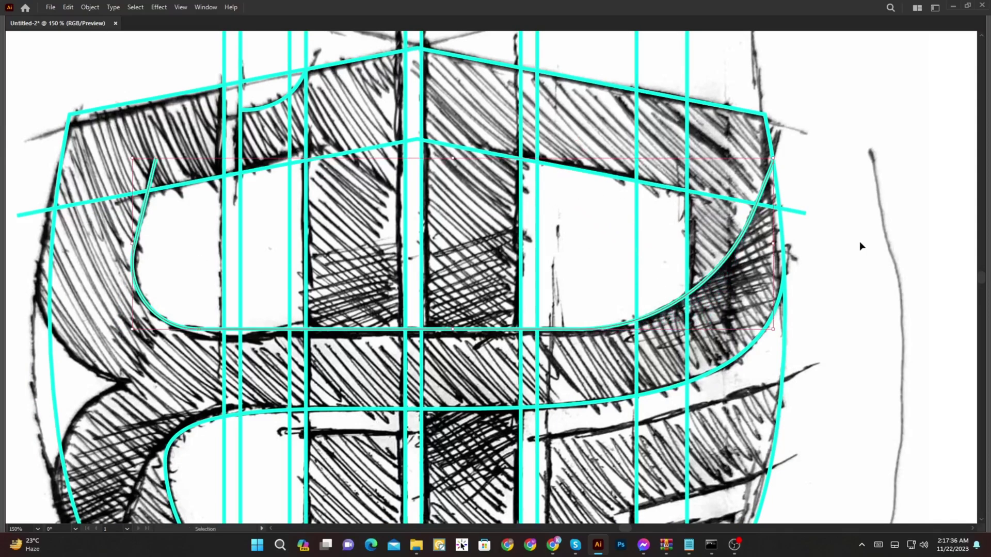
{"action": "left_click", "coordinate": [859, 242]}
{"action": "key", "text": "a"}
{"action": "left_click_drag", "start_coordinate": [595, 367], "coordinate": [586, 339]}
{"action": "key", "text": "v"}
{"action": "left_click_drag", "start_coordinate": [397, 383], "coordinate": [396, 403]}
{"action": "left_click_drag", "start_coordinate": [773, 258], "coordinate": [822, 255]}
{"action": "key", "text": "a"}
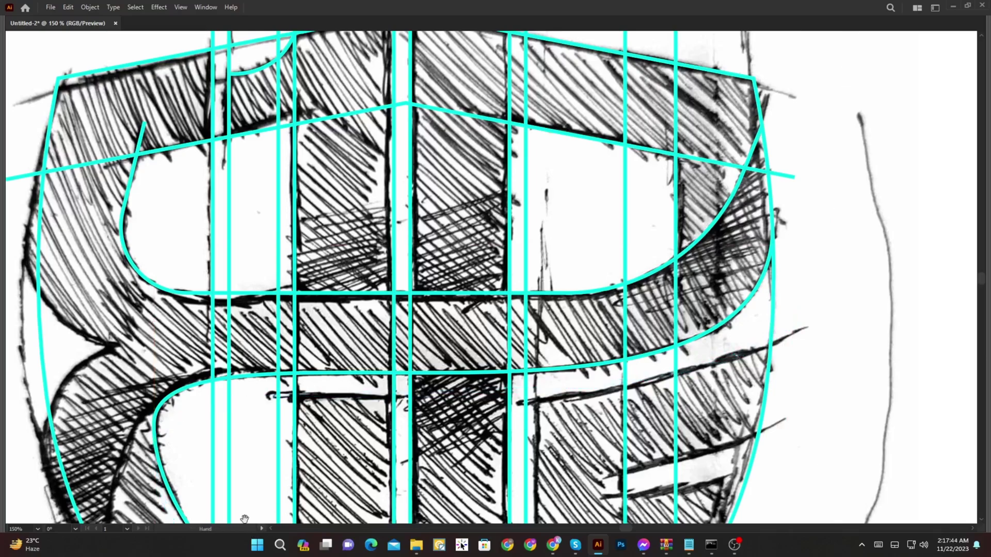
Draw a Pen curve from the left part of the band's lower edge down to the shield's lower-left outline
{"action": "left_click_drag", "start_coordinate": [218, 470], "coordinate": [206, 346]}
{"action": "left_click", "coordinate": [187, 258]}
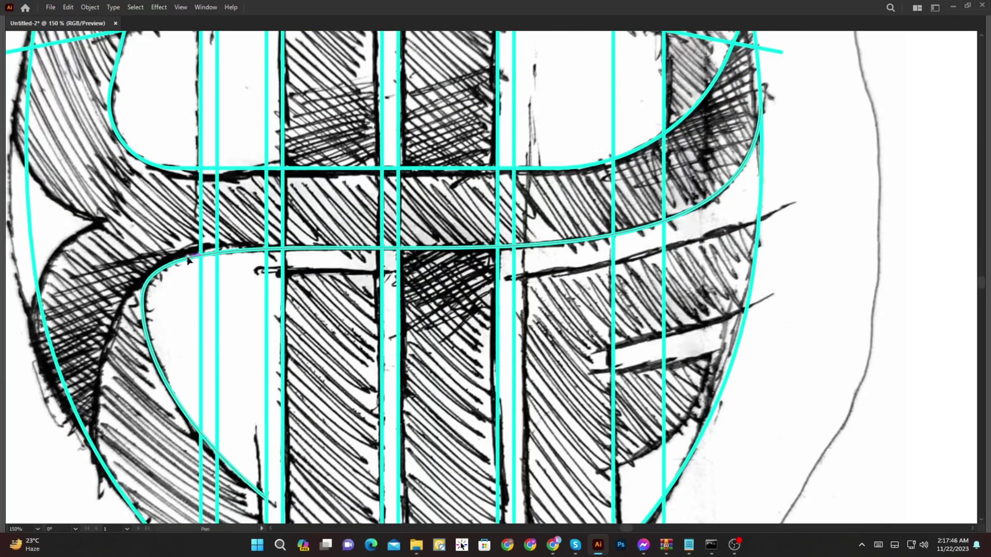
{"action": "left_click_drag", "start_coordinate": [100, 446], "coordinate": [101, 355]}
{"action": "scroll", "coordinate": [101, 356], "scroll_direction": "down", "scroll_amount": 2}
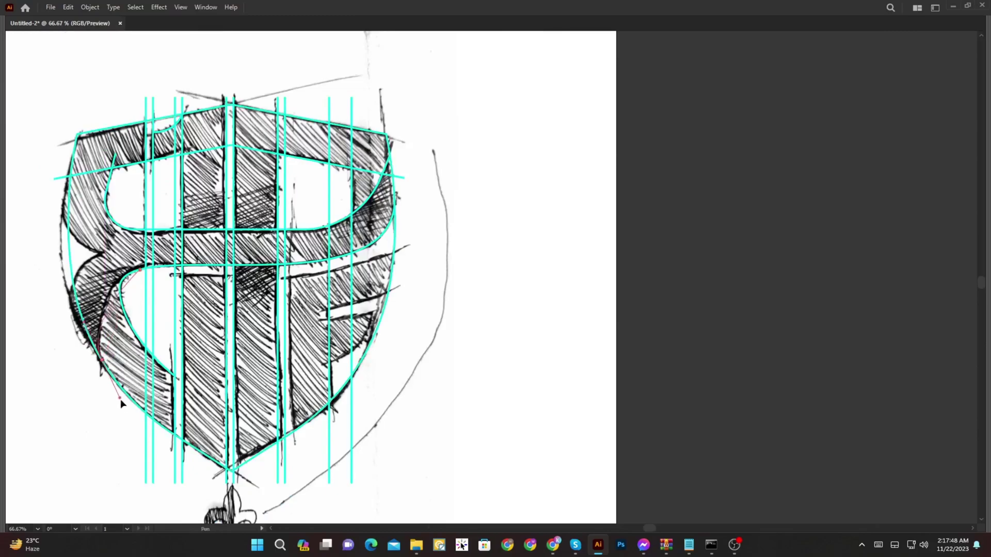
{"action": "left_click_drag", "start_coordinate": [127, 441], "coordinate": [127, 442]}
Adjust the end handle of the lower-left curve so its bend follows the sketched inner edge
{"action": "scroll", "coordinate": [105, 269], "scroll_direction": "up", "scroll_amount": 3}
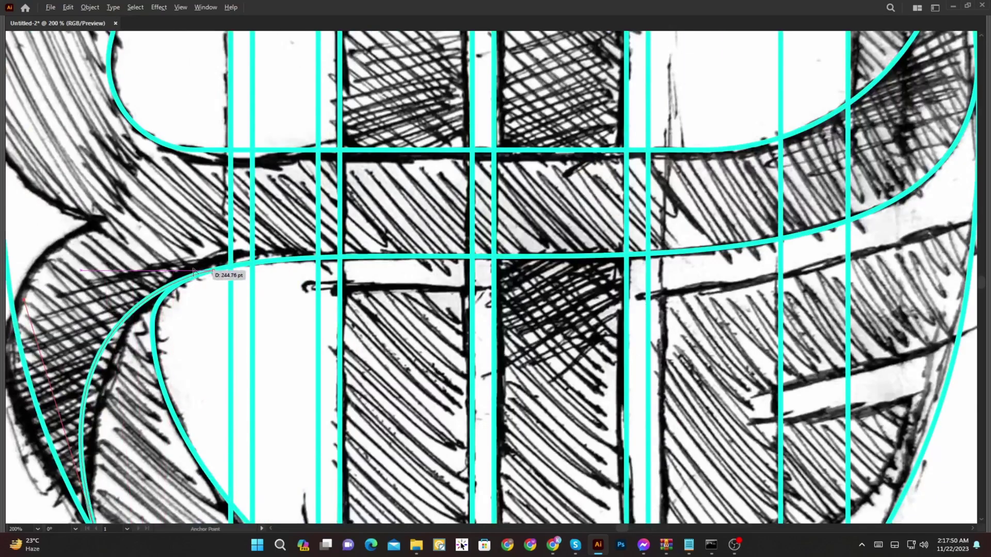
{"action": "scroll", "coordinate": [192, 267], "scroll_direction": "up", "scroll_amount": 4}
{"action": "scroll", "coordinate": [291, 293], "scroll_direction": "down", "scroll_amount": 3}
{"action": "left_click_drag", "start_coordinate": [148, 366], "coordinate": [382, 311]}
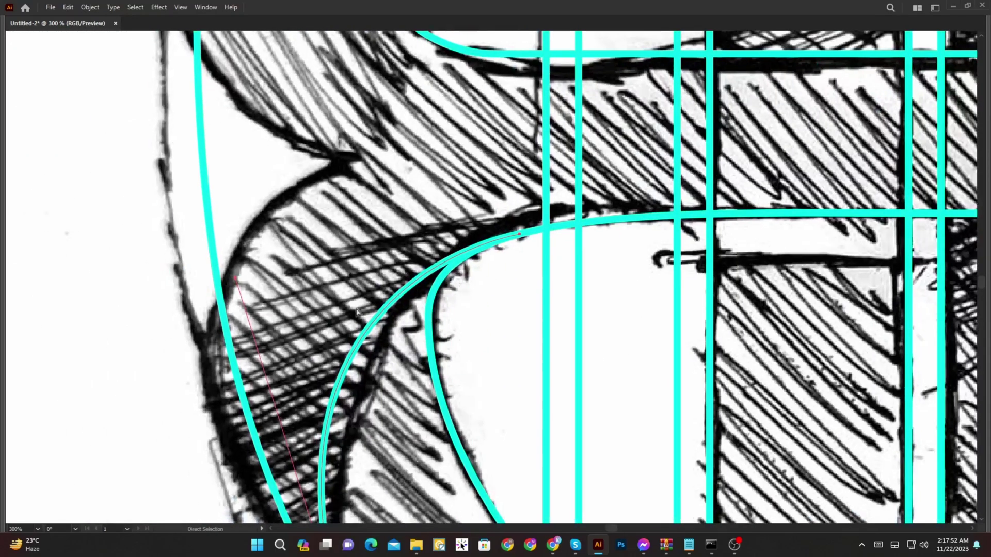
{"action": "left_click_drag", "start_coordinate": [235, 282], "coordinate": [247, 294]}
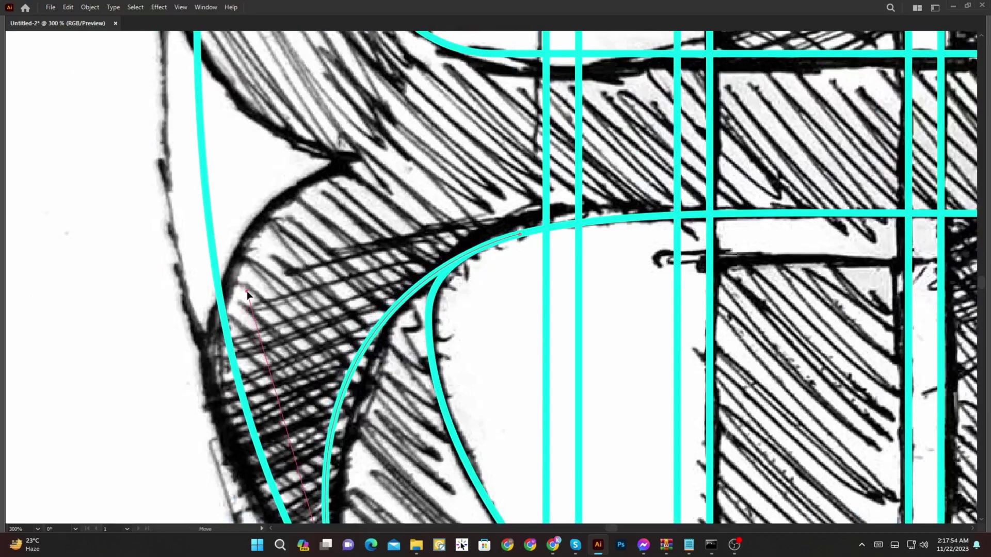
Move the lower-left curve's bottom end point onto the shield outline and refine its direction handle
{"action": "scroll", "coordinate": [356, 310], "scroll_direction": "down", "scroll_amount": 3}
{"action": "scroll", "coordinate": [361, 414], "scroll_direction": "up", "scroll_amount": 2}
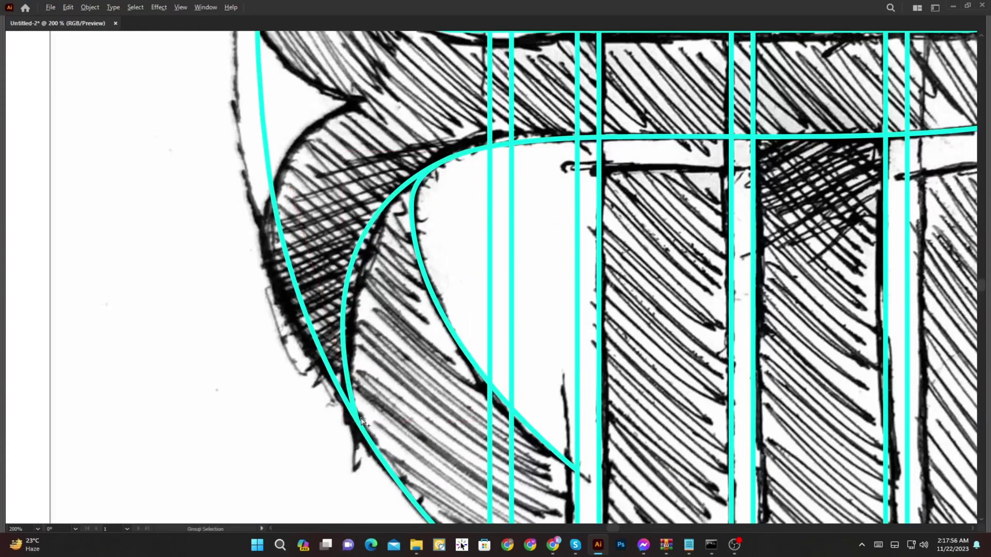
{"action": "scroll", "coordinate": [357, 426], "scroll_direction": "up", "scroll_amount": 3}
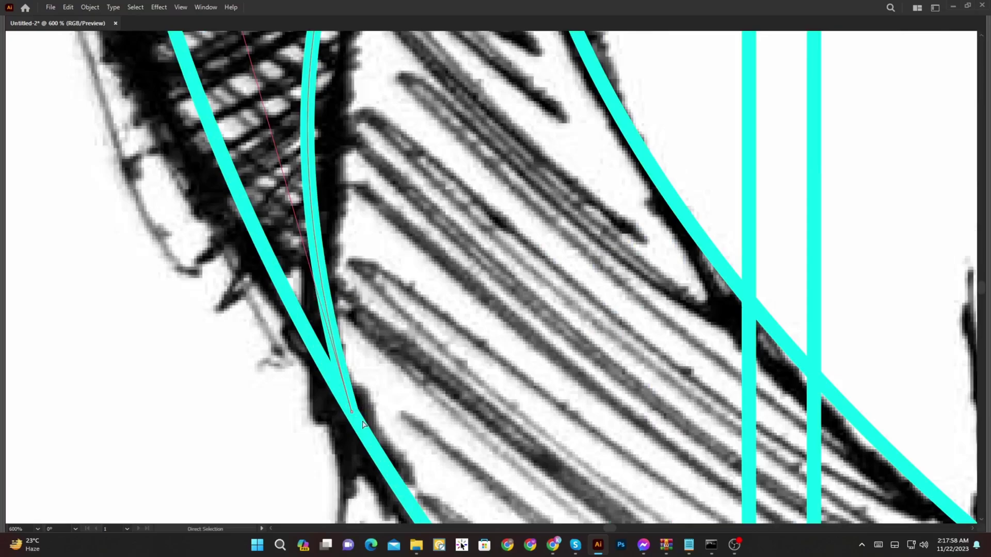
{"action": "scroll", "coordinate": [365, 425], "scroll_direction": "down", "scroll_amount": 2}
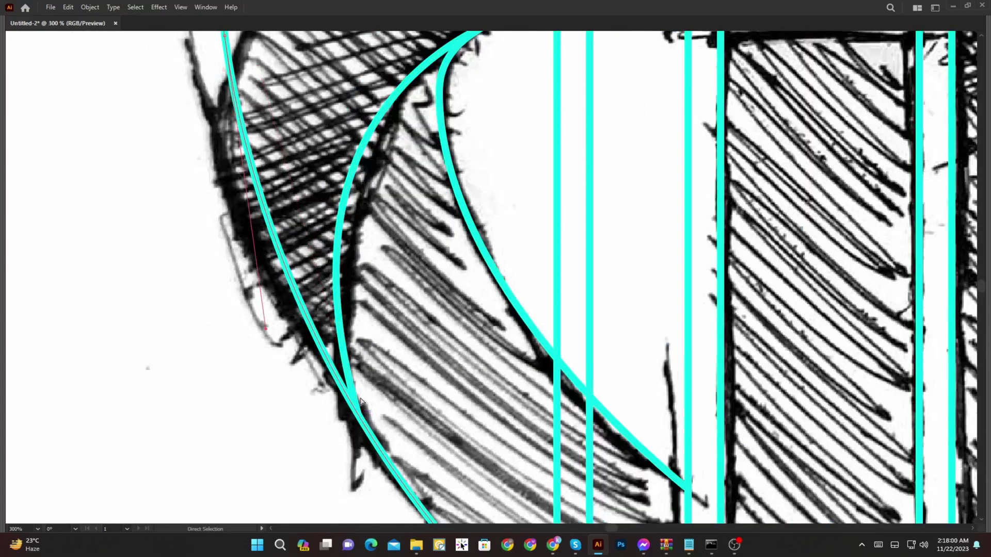
{"action": "left_click_drag", "start_coordinate": [354, 396], "coordinate": [359, 419]}
{"action": "left_click_drag", "start_coordinate": [265, 75], "coordinate": [263, 223]}
{"action": "left_click_drag", "start_coordinate": [369, 470], "coordinate": [340, 342]}
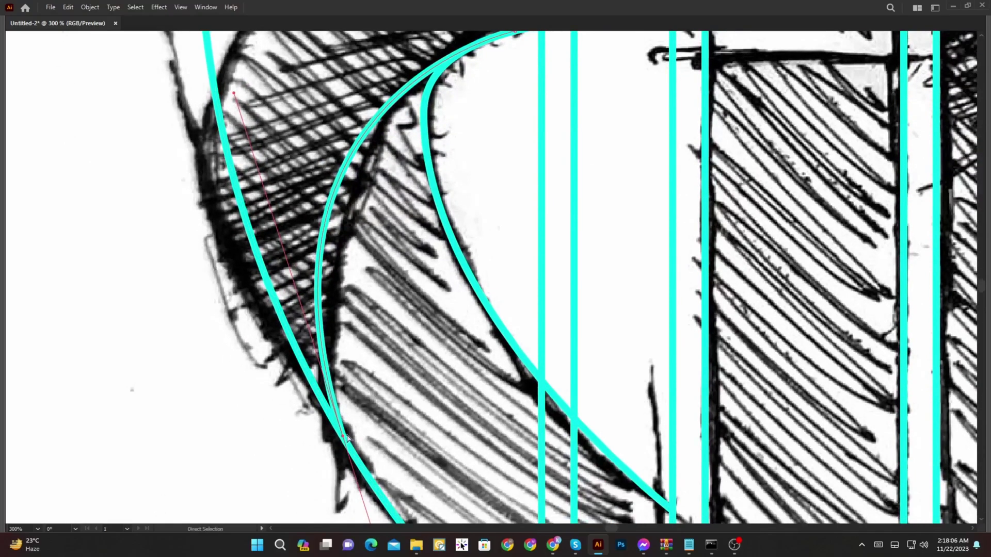
{"action": "left_click_drag", "start_coordinate": [343, 437], "coordinate": [351, 451]}
{"action": "left_click_drag", "start_coordinate": [264, 153], "coordinate": [306, 329]}
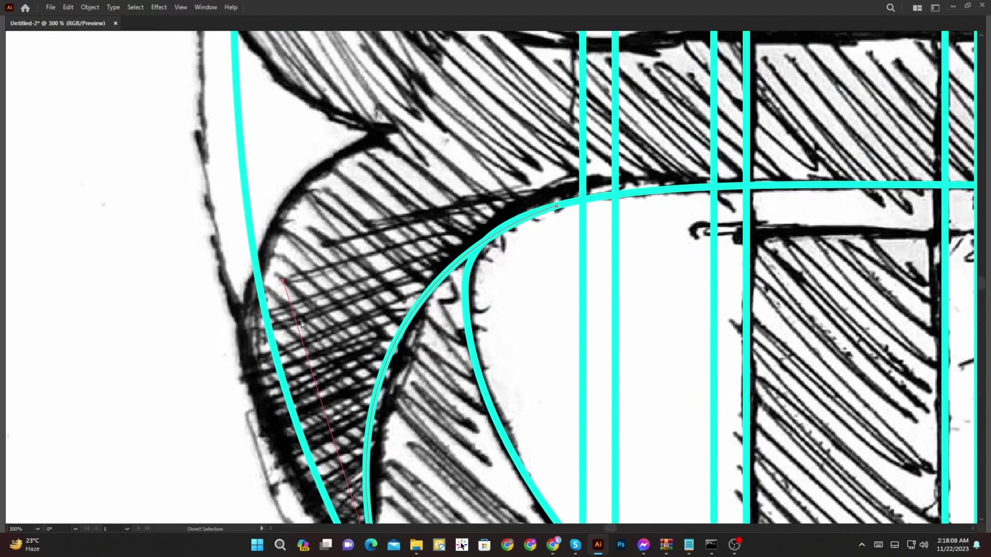
{"action": "left_click_drag", "start_coordinate": [286, 282], "coordinate": [273, 263]}
Check in Outline view how the lower-left curves meet the band's lower edge
{"action": "key", "text": "ctrl+y"}
{"action": "left_click", "coordinate": [426, 244], "text": "ctrl"}
{"action": "scroll", "coordinate": [539, 206], "scroll_direction": "up", "scroll_amount": 4}
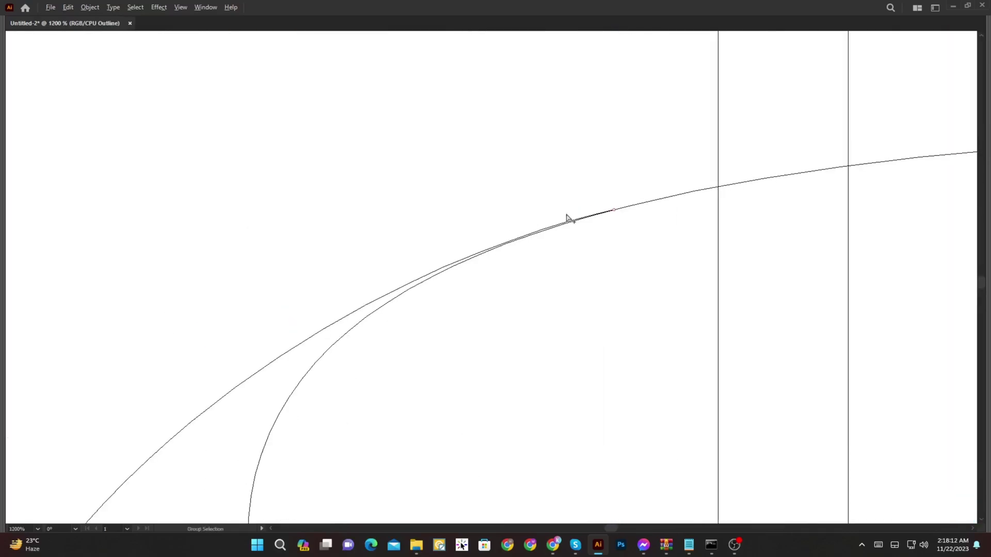
{"action": "scroll", "coordinate": [576, 222], "scroll_direction": "down", "scroll_amount": 3}
{"action": "scroll", "coordinate": [229, 285], "scroll_direction": "up", "scroll_amount": 1}
{"action": "left_click_drag", "start_coordinate": [193, 290], "coordinate": [180, 278]}
{"action": "scroll", "coordinate": [215, 296], "scroll_direction": "down", "scroll_amount": 3}
{"action": "key", "text": "v"}
{"action": "key", "text": "a"}
{"action": "scroll", "coordinate": [212, 299], "scroll_direction": "up", "scroll_amount": 4}
{"action": "scroll", "coordinate": [227, 290], "scroll_direction": "down", "scroll_amount": 4}
{"action": "key", "text": "ctrl+y"}
{"action": "scroll", "coordinate": [364, 323], "scroll_direction": "down", "scroll_amount": 3}
Draw two Pen curves forming the pointed inward notch on the shield's left side, following the sketch
{"action": "left_click", "coordinate": [349, 338]}
{"action": "scroll", "coordinate": [353, 297], "scroll_direction": "up", "scroll_amount": 3}
{"action": "left_click_drag", "start_coordinate": [353, 298], "coordinate": [315, 356]}
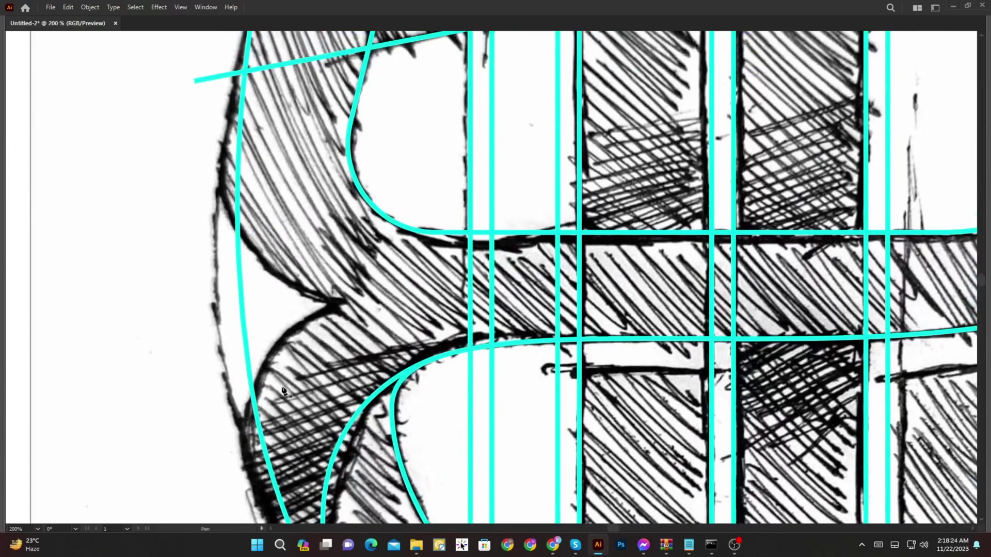
{"action": "left_click", "coordinate": [259, 425]}
{"action": "left_click_drag", "start_coordinate": [404, 282], "coordinate": [441, 256]}
{"action": "mouse_move", "coordinate": [245, 201]}
{"action": "left_mouse_down"}
{"action": "mouse_move", "coordinate": [342, 305]}
{"action": "mouse_move", "coordinate": [346, 149]}
{"action": "mouse_move", "coordinate": [342, 169]}
{"action": "left_mouse_up"}
{"action": "left_click", "coordinate": [355, 206], "text": "ctrl"}
Draw a Pen path just below the band, running straight and then curving up past the right shield outline
{"action": "scroll", "coordinate": [351, 290], "scroll_direction": "down", "scroll_amount": 5}
{"action": "scroll", "coordinate": [503, 302], "scroll_direction": "up", "scroll_amount": 4}
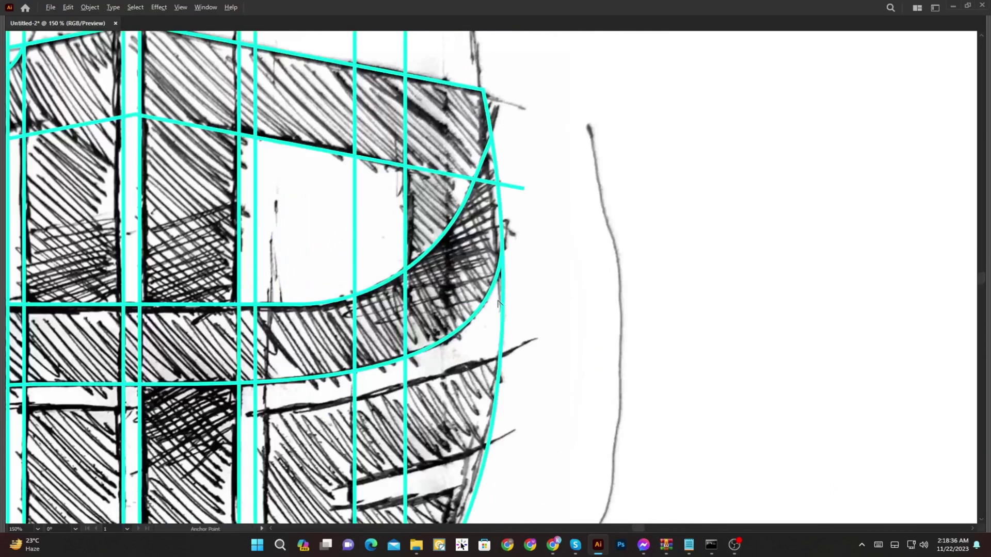
{"action": "left_click_drag", "start_coordinate": [131, 406], "coordinate": [334, 380]}
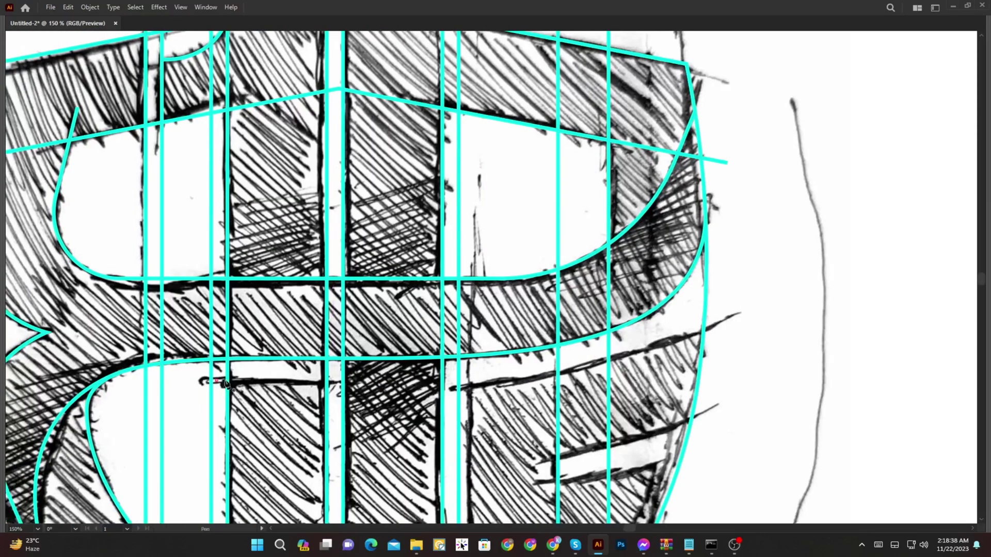
{"action": "left_click_drag", "start_coordinate": [732, 294], "coordinate": [880, 165]}
{"action": "key", "text": "ctrl+z"}
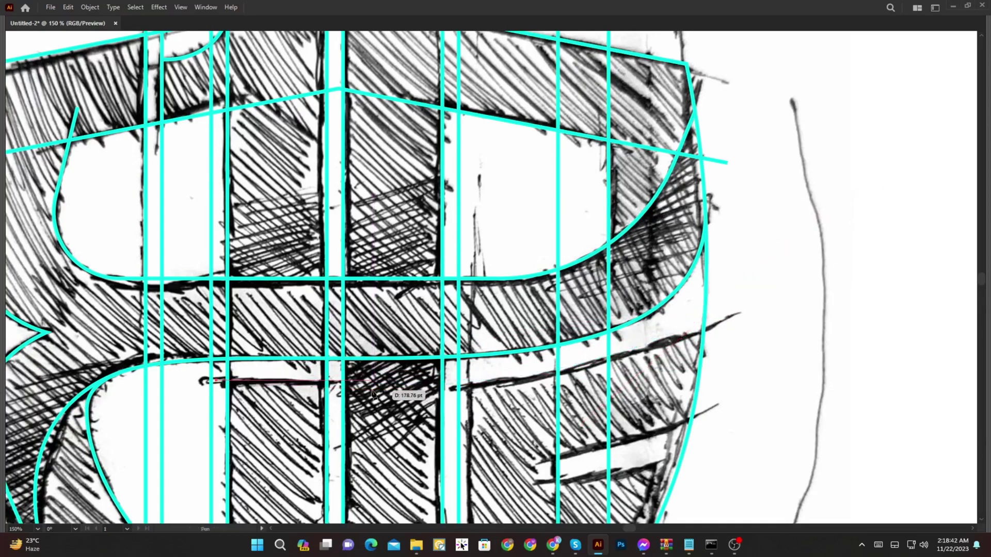
{"action": "left_click", "coordinate": [431, 381]}
{"action": "left_click_drag", "start_coordinate": [727, 296], "coordinate": [839, 204]}
Duplicate the curve below the band twice downward to trace both edges of the gap between the F's arms
{"action": "key", "text": "a"}
{"action": "scroll", "coordinate": [457, 356], "scroll_direction": "up", "scroll_amount": 3}
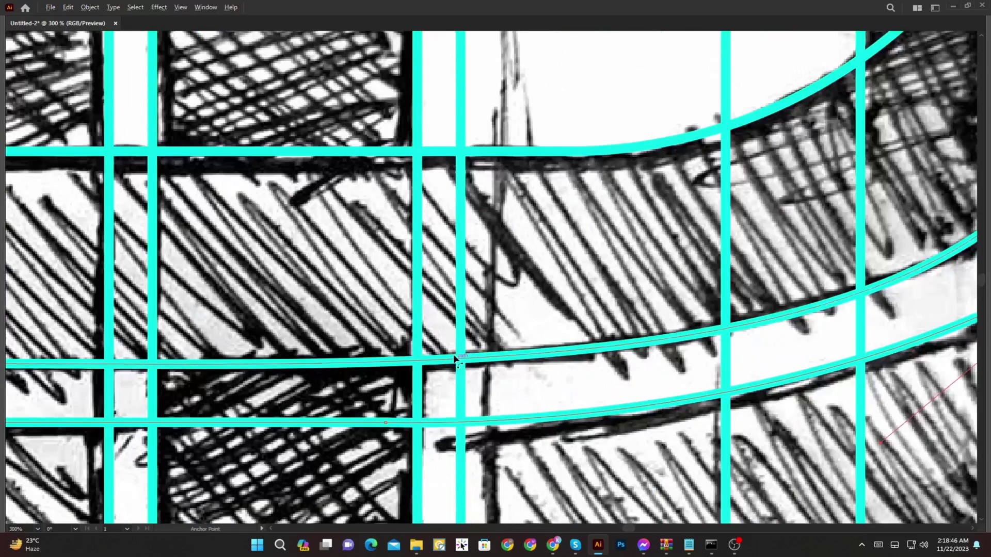
{"action": "scroll", "coordinate": [503, 412], "scroll_direction": "down", "scroll_amount": 2}
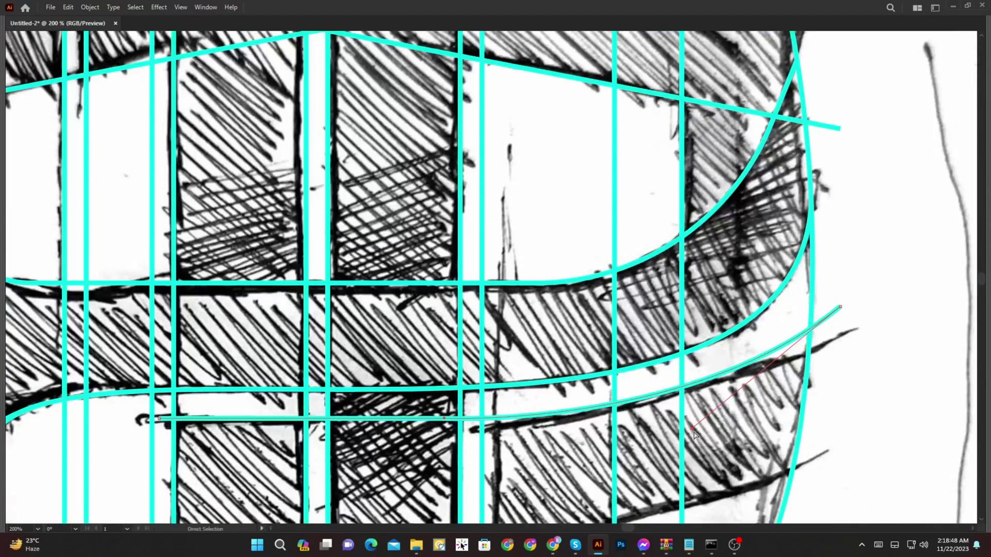
{"action": "left_click_drag", "start_coordinate": [692, 428], "coordinate": [605, 276]}
{"action": "left_click", "coordinate": [719, 423]}
{"action": "left_click_drag", "start_coordinate": [608, 201], "coordinate": [603, 350]}
{"action": "scroll", "coordinate": [594, 351], "scroll_direction": "down", "scroll_amount": 1}
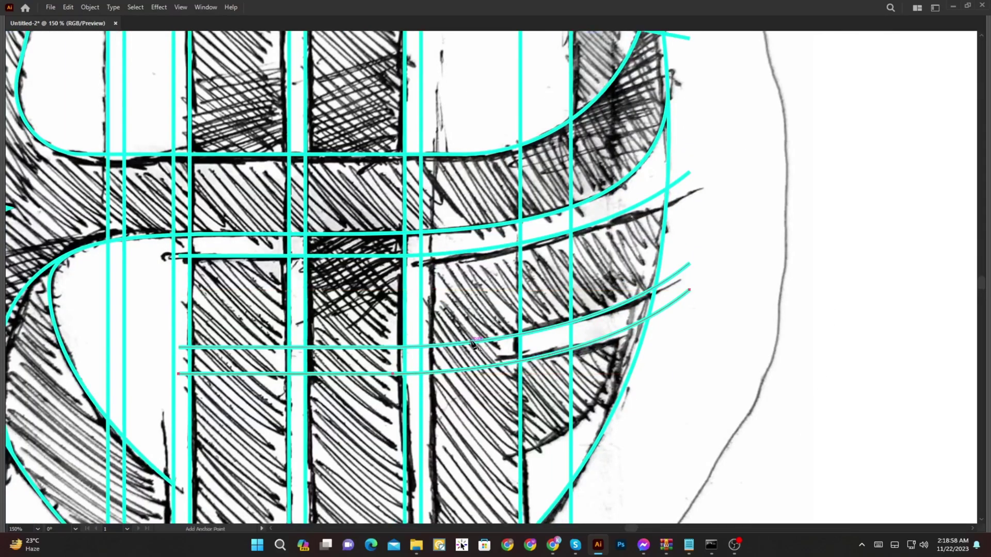
Cut both lower curve copies left of the F's gap and delete their straight left parts
{"action": "left_click", "coordinate": [473, 342]}
{"action": "left_click", "coordinate": [479, 368]}
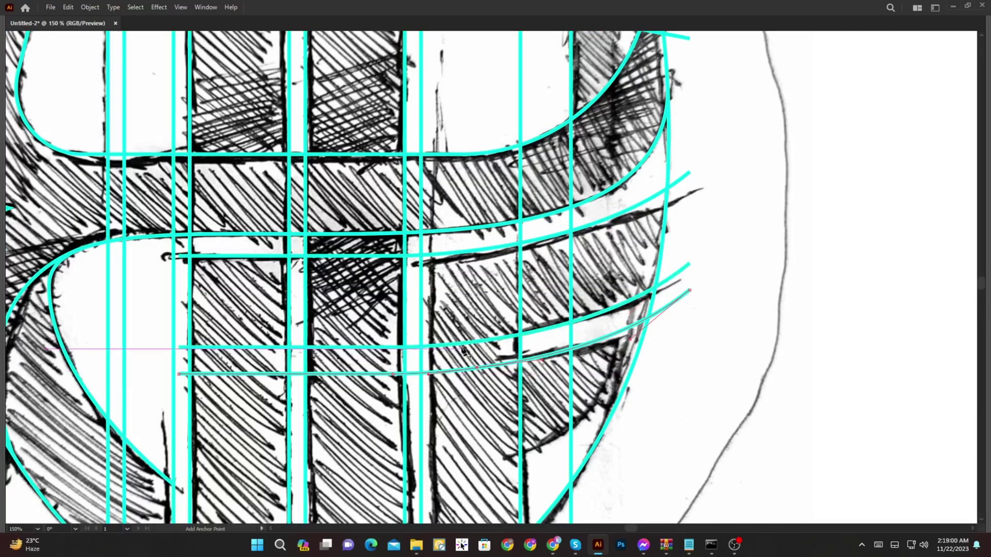
{"action": "left_click", "coordinate": [462, 396]}
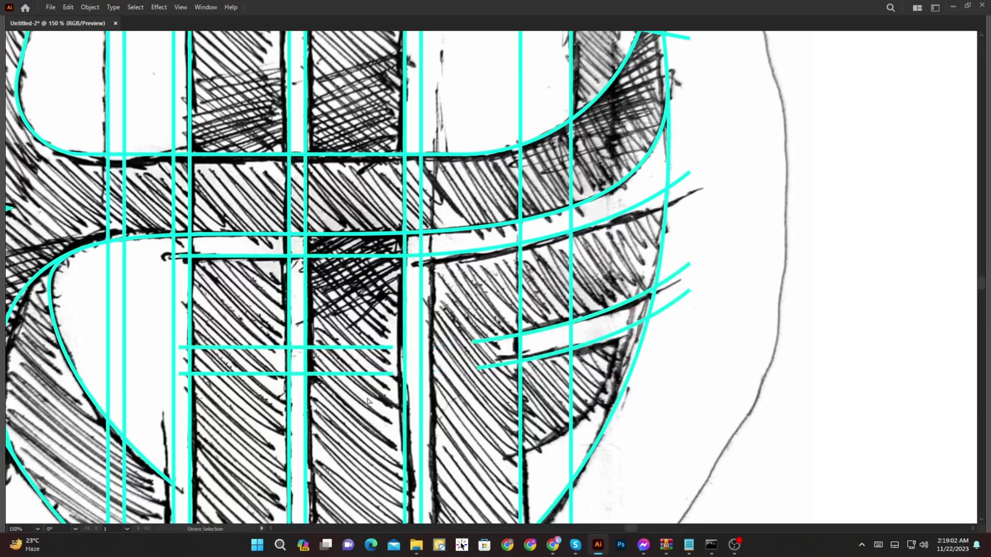
{"action": "key", "text": "Delete"}
Duplicate the short gap curve downward to trace the lower edge of the F's lower arm
{"action": "left_click_drag", "start_coordinate": [681, 403], "coordinate": [634, 331]}
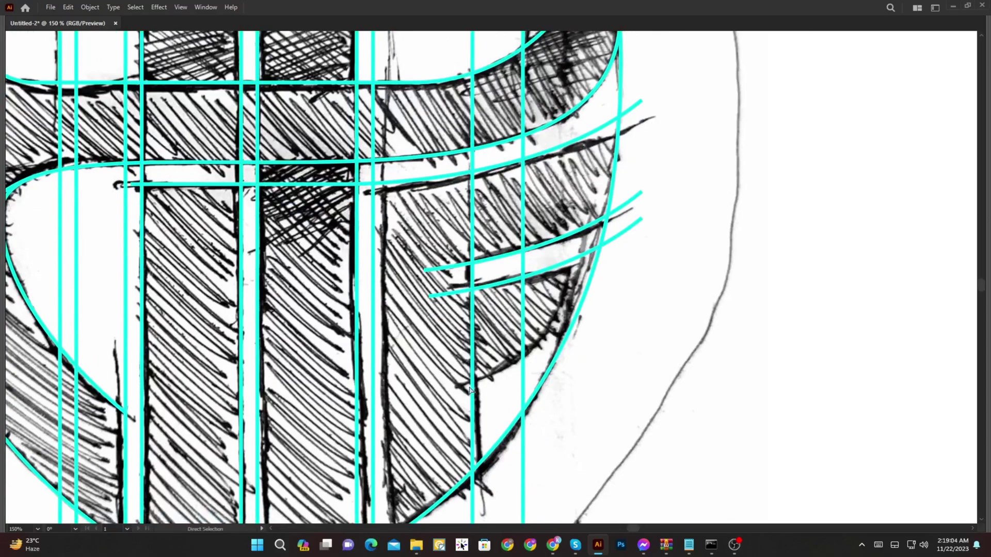
{"action": "key", "text": "a"}
{"action": "left_click_drag", "start_coordinate": [570, 264], "coordinate": [559, 357]}
{"action": "scroll", "coordinate": [571, 357], "scroll_direction": "down", "scroll_amount": 2}
{"action": "scroll", "coordinate": [598, 431], "scroll_direction": "up", "scroll_amount": 2}
Select all construction lines and merge the sketched regions into filled emblem shapes with the Shape Builder tool
{"action": "left_click_drag", "start_coordinate": [628, 486], "coordinate": [1, 20]}
{"action": "key", "text": "shift+m"}
{"action": "scroll", "coordinate": [419, 248], "scroll_direction": "up", "scroll_amount": 2}
{"action": "left_click_drag", "start_coordinate": [386, 271], "coordinate": [357, 333]}
{"action": "left_click_drag", "start_coordinate": [332, 326], "coordinate": [188, 195]}
{"action": "mouse_move", "coordinate": [320, 330]}
{"action": "left_mouse_down"}
{"action": "mouse_move", "coordinate": [763, 315]}
{"action": "mouse_move", "coordinate": [850, 252]}
{"action": "mouse_move", "coordinate": [862, 221]}
{"action": "left_mouse_up"}
{"action": "left_click_drag", "start_coordinate": [493, 311], "coordinate": [463, 226]}
{"action": "left_click_drag", "start_coordinate": [272, 397], "coordinate": [258, 215]}
{"action": "left_click", "coordinate": [209, 246]}
{"action": "left_click_drag", "start_coordinate": [259, 312], "coordinate": [340, 398]}
{"action": "left_click_drag", "start_coordinate": [381, 343], "coordinate": [345, 381]}
{"action": "left_click", "coordinate": [372, 378]}
{"action": "left_click_drag", "start_coordinate": [509, 306], "coordinate": [510, 148]}
{"action": "mouse_move", "coordinate": [528, 360]}
{"action": "left_mouse_down"}
{"action": "mouse_move", "coordinate": [478, 155]}
{"action": "mouse_move", "coordinate": [374, 370]}
{"action": "left_mouse_up"}
{"action": "mouse_move", "coordinate": [494, 355]}
{"action": "left_mouse_down"}
{"action": "mouse_move", "coordinate": [576, 304]}
{"action": "mouse_move", "coordinate": [519, 368]}
{"action": "left_mouse_up"}
{"action": "mouse_move", "coordinate": [500, 252]}
{"action": "left_mouse_down"}
{"action": "mouse_move", "coordinate": [577, 230]}
{"action": "mouse_move", "coordinate": [546, 392]}
{"action": "left_mouse_up"}
{"action": "left_click_drag", "start_coordinate": [538, 262], "coordinate": [582, 377]}
{"action": "left_click_drag", "start_coordinate": [648, 307], "coordinate": [656, 263]}
{"action": "left_click_drag", "start_coordinate": [691, 298], "coordinate": [693, 260]}
{"action": "mouse_move", "coordinate": [643, 237]}
{"action": "left_mouse_down"}
{"action": "mouse_move", "coordinate": [389, 192]}
{"action": "mouse_move", "coordinate": [396, 362]}
{"action": "mouse_move", "coordinate": [512, 369]}
{"action": "left_mouse_up"}
{"action": "mouse_move", "coordinate": [384, 327]}
{"action": "left_mouse_down"}
{"action": "mouse_move", "coordinate": [394, 190]}
{"action": "mouse_move", "coordinate": [308, 212]}
{"action": "left_mouse_up"}
Isolate the filled emblem shapes by cutting them, deleting the leftover construction lines, and pasting the shapes back in place
{"action": "scroll", "coordinate": [331, 217], "scroll_direction": "down", "scroll_amount": 2}
{"action": "key", "text": "a"}
{"action": "left_click", "coordinate": [625, 339]}
{"action": "left_click", "coordinate": [503, 359]}
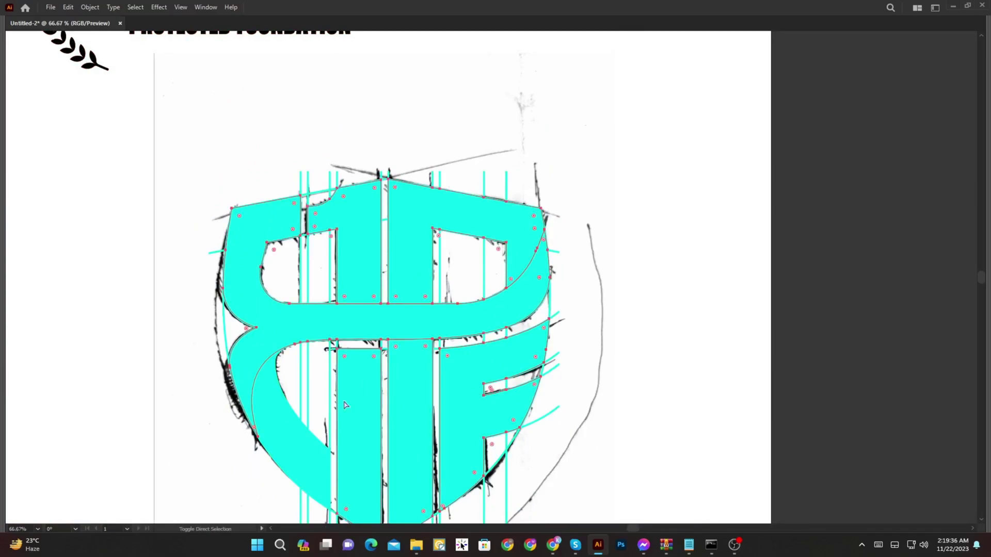
{"action": "key", "text": "ctrl+x"}
{"action": "scroll", "coordinate": [311, 420], "scroll_direction": "down", "scroll_amount": 1}
{"action": "left_click_drag", "start_coordinate": [331, 409], "coordinate": [351, 312]}
{"action": "left_click_drag", "start_coordinate": [532, 422], "coordinate": [128, 73]}
{"action": "key", "text": "Delete"}
{"action": "key", "text": "ctrl+f"}
Try to round the outer lower corner of the F's lower arm
{"action": "scroll", "coordinate": [480, 284], "scroll_direction": "up", "scroll_amount": 5, "text": "alt"}
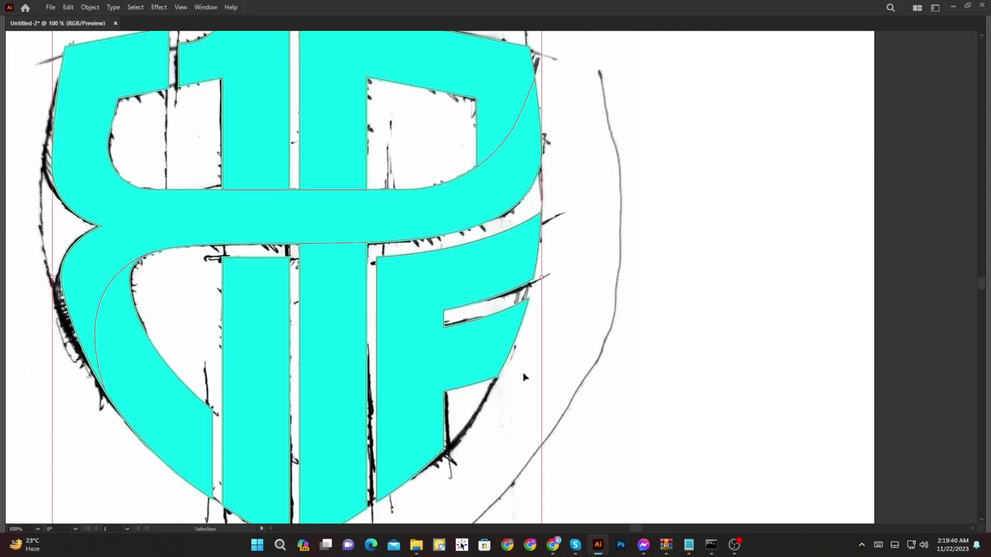
{"action": "key", "text": "a"}
{"action": "left_click_drag", "start_coordinate": [470, 377], "coordinate": [287, 204]}
{"action": "key", "text": "ctrl+z"}
{"action": "key", "text": "ctrl+z"}
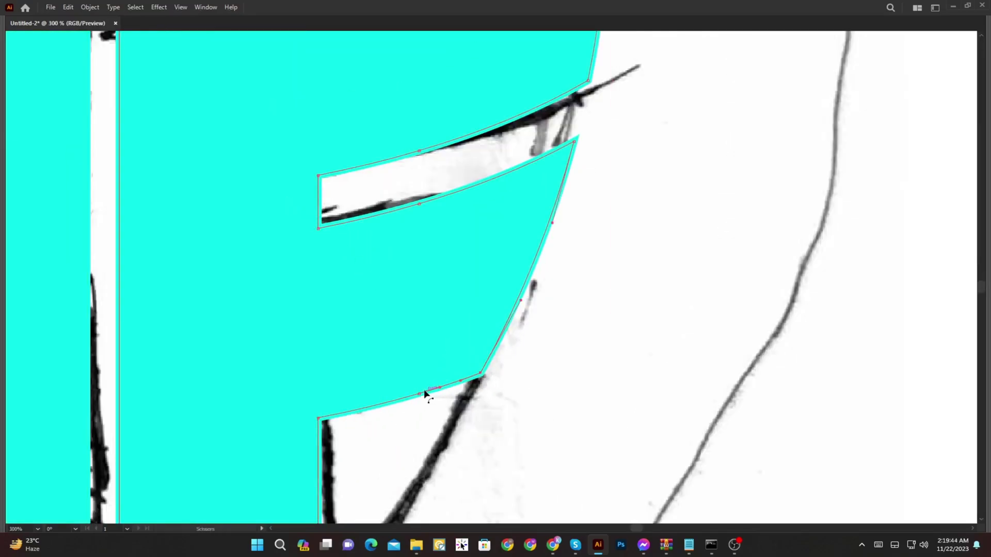
Delete the extra anchor point on the F's lower arm edge and round the arm's outer lower corner
{"action": "key", "text": "minus"}
{"action": "left_click", "coordinate": [420, 393]}
{"action": "scroll", "coordinate": [471, 388], "scroll_direction": "down", "scroll_amount": 1}
{"action": "key", "text": "a"}
{"action": "left_click_drag", "start_coordinate": [491, 380], "coordinate": [162, 93]}
{"action": "scroll", "coordinate": [603, 267], "scroll_direction": "down", "scroll_amount": 3}
{"action": "key", "text": "v"}
{"action": "left_click", "coordinate": [606, 311]}
{"action": "left_click_drag", "start_coordinate": [595, 332], "coordinate": [627, 416]}
{"action": "scroll", "coordinate": [333, 327], "scroll_direction": "up", "scroll_amount": 1}
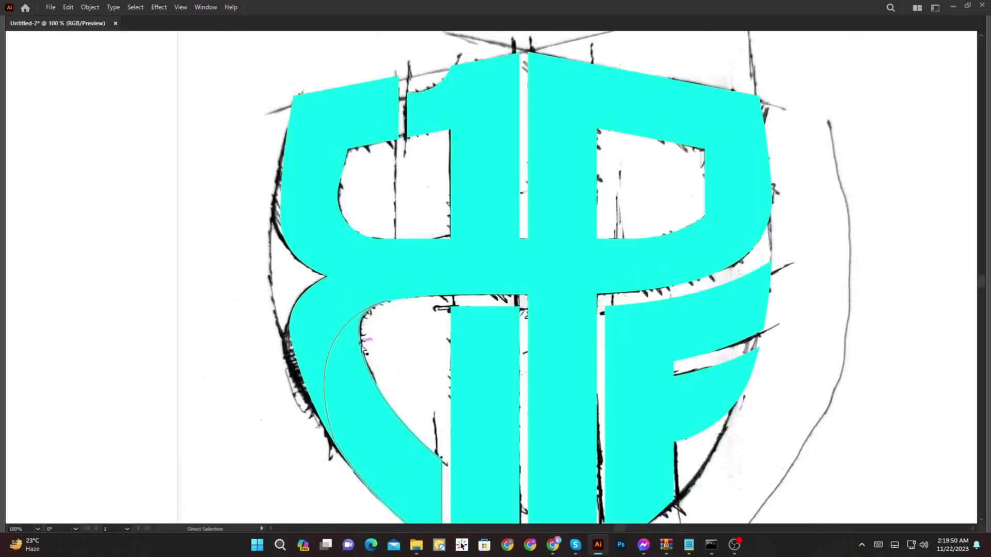
{"action": "scroll", "coordinate": [365, 343], "scroll_direction": "down", "scroll_amount": 2}
Remove the stroke from all emblem shapes and fill them with the flat gold sampled from the logo's upper circle
{"action": "left_click_drag", "start_coordinate": [411, 348], "coordinate": [259, 199]}
{"action": "key", "text": "Tab"}
{"action": "key", "text": "v"}
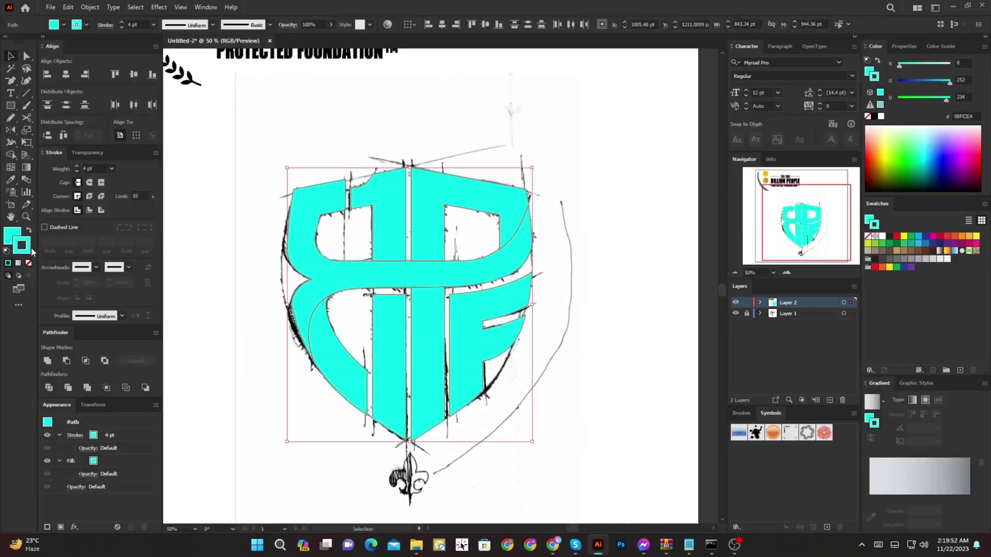
{"action": "left_click", "coordinate": [30, 263]}
{"action": "left_click_drag", "start_coordinate": [268, 61], "coordinate": [314, 205]}
{"action": "key", "text": "o"}
{"action": "key", "text": "i"}
{"action": "left_click", "coordinate": [228, 125]}
{"action": "left_click_drag", "start_coordinate": [467, 320], "coordinate": [449, 237]}
{"action": "key", "text": "a"}
{"action": "key", "text": "ctrl+shift+a"}
Apply a vertical gold gradient to the upper 1 shape, darkening toward its foot
{"action": "scroll", "coordinate": [427, 343], "scroll_direction": "up", "scroll_amount": 2}
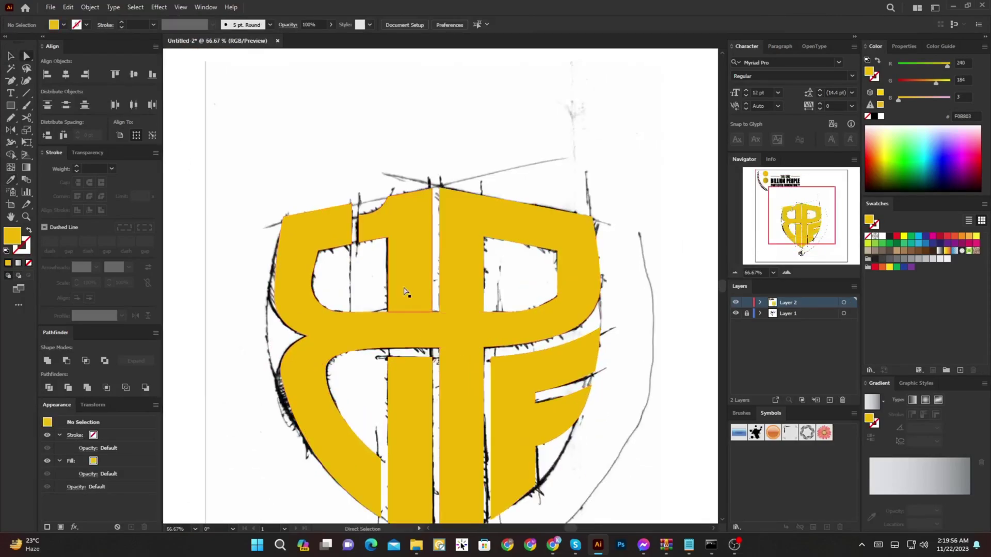
{"action": "scroll", "coordinate": [408, 294], "scroll_direction": "down", "scroll_amount": 3}
{"action": "scroll", "coordinate": [408, 294], "scroll_direction": "up", "scroll_amount": 3}
{"action": "key", "text": "g"}
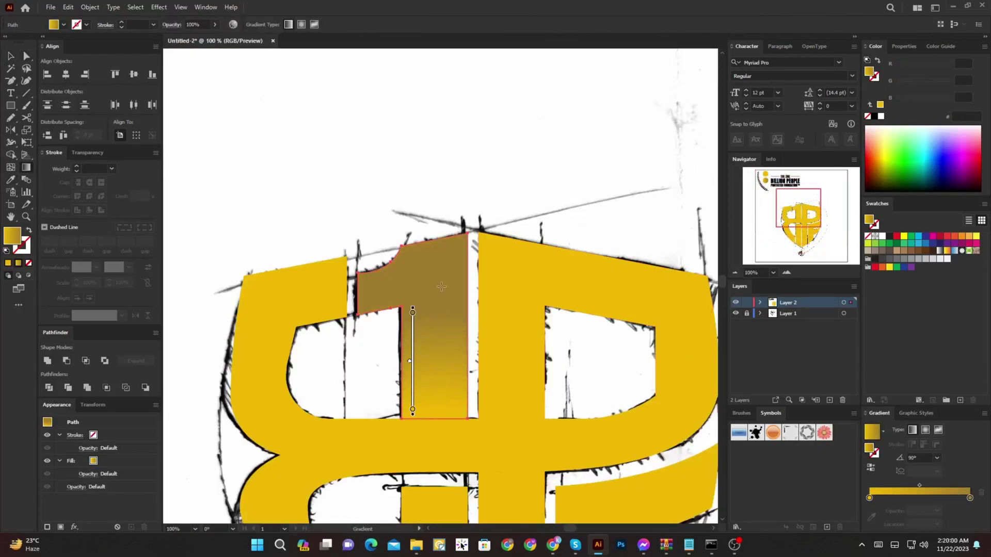
{"action": "left_click_drag", "start_coordinate": [437, 298], "coordinate": [437, 437]}
{"action": "left_click_drag", "start_coordinate": [414, 341], "coordinate": [413, 442]}
Redraw the vertical gradient on the 1 so the darker gold stays near its foot
{"action": "left_click", "coordinate": [489, 322], "text": "ctrl"}
{"action": "scroll", "coordinate": [487, 323], "scroll_direction": "down", "scroll_amount": 3}
{"action": "scroll", "coordinate": [487, 322], "scroll_direction": "up", "scroll_amount": 1}
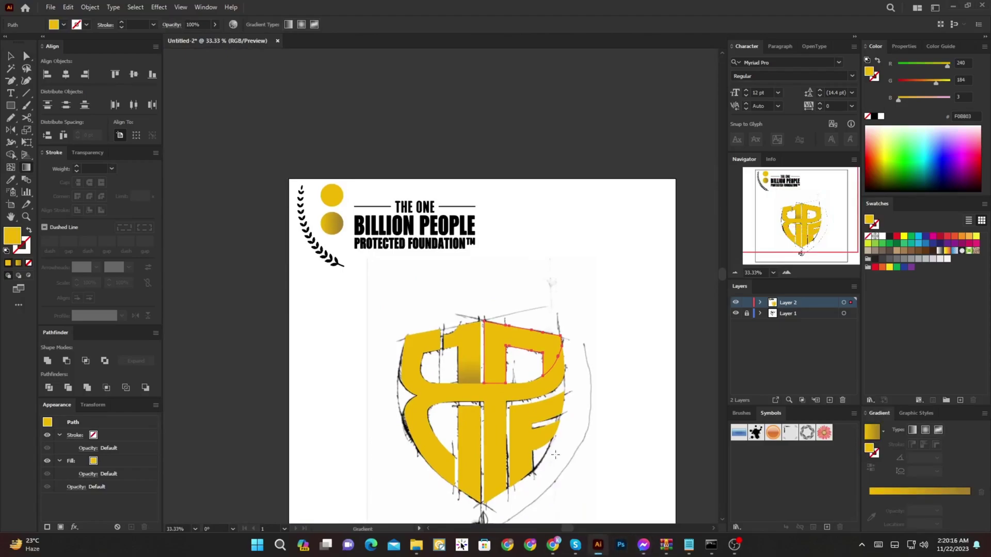
{"action": "scroll", "coordinate": [483, 364], "scroll_direction": "up", "scroll_amount": 3}
{"action": "left_click", "coordinate": [443, 331], "text": "ctrl"}
{"action": "left_click_drag", "start_coordinate": [442, 248], "coordinate": [442, 431]}
{"action": "left_click_drag", "start_coordinate": [443, 316], "coordinate": [442, 431]}
Sample the gold gradient from the logo's lower circle and set it vertically over the 1's lower part
{"action": "key", "text": "Tab"}
{"action": "left_click_drag", "start_coordinate": [458, 192], "coordinate": [795, 454]}
{"action": "key", "text": "Tab"}
{"action": "left_click", "coordinate": [334, 242]}
{"action": "left_click", "coordinate": [870, 499]}
{"action": "key", "text": "Tab"}
{"action": "left_click_drag", "start_coordinate": [608, 451], "coordinate": [364, 257]}
{"action": "left_click", "coordinate": [487, 432]}
{"action": "key", "text": "i"}
{"action": "left_click", "coordinate": [162, 159]}
{"action": "key", "text": "g"}
{"action": "left_click_drag", "start_coordinate": [474, 281], "coordinate": [474, 360]}
{"action": "left_click_drag", "start_coordinate": [475, 306], "coordinate": [474, 411]}
Give the P's upper stem the same vertical gold gradient, darkening toward the band
{"action": "left_click_drag", "start_coordinate": [558, 382], "coordinate": [490, 360]}
{"action": "left_click", "coordinate": [489, 310], "text": "ctrl"}
{"action": "left_click_drag", "start_coordinate": [705, 380], "coordinate": [523, 183]}
{"action": "left_click_drag", "start_coordinate": [516, 258], "coordinate": [530, 317]}
{"action": "left_click", "coordinate": [413, 281]}
{"action": "left_click_drag", "start_coordinate": [501, 403], "coordinate": [500, 460]}
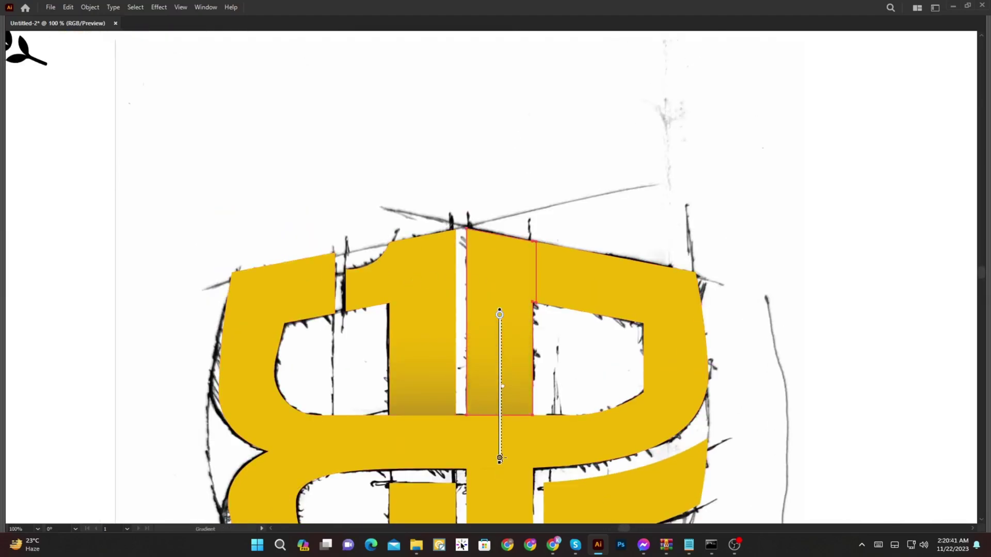
Sample the gold gradient for the P's lower stem and set it vertically, darkest just below the band
{"action": "left_click_drag", "start_coordinate": [504, 499], "coordinate": [520, 370]}
{"action": "left_click", "coordinate": [520, 369], "text": "ctrl"}
{"action": "scroll", "coordinate": [532, 309], "scroll_direction": "down", "scroll_amount": 1}
{"action": "left_click_drag", "start_coordinate": [645, 436], "coordinate": [640, 407]}
{"action": "scroll", "coordinate": [526, 331], "scroll_direction": "up", "scroll_amount": 1}
{"action": "key", "text": "i"}
{"action": "left_click", "coordinate": [504, 200]}
{"action": "key", "text": "g"}
{"action": "left_click_drag", "start_coordinate": [509, 478], "coordinate": [509, 194]}
{"action": "scroll", "coordinate": [508, 192], "scroll_direction": "down", "scroll_amount": 1}
{"action": "key", "text": "a"}
{"action": "left_click_drag", "start_coordinate": [685, 372], "coordinate": [707, 378]}
{"action": "left_click", "coordinate": [669, 460]}
{"action": "scroll", "coordinate": [669, 460], "scroll_direction": "down", "scroll_amount": 1}
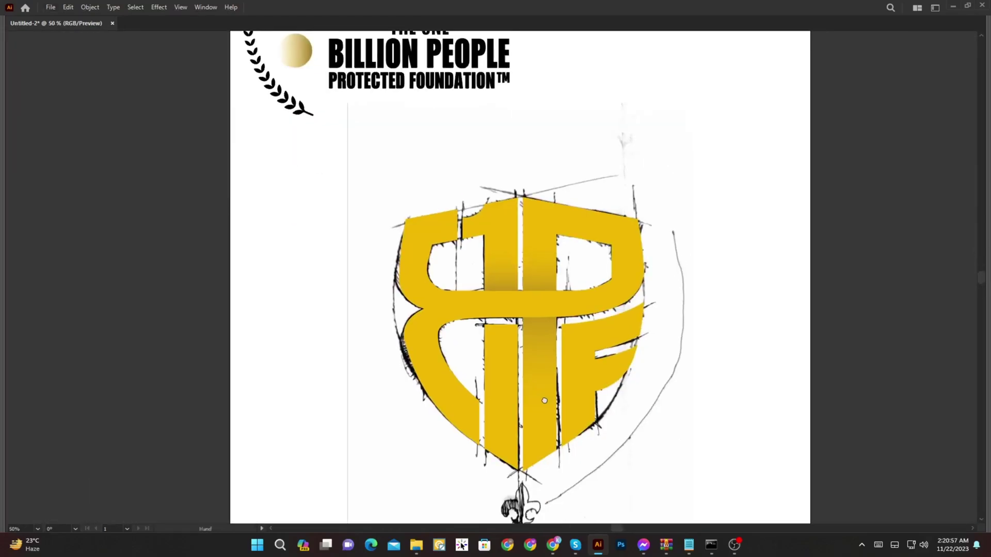
Try to trim the B's upper loop away from the crossing band shape with the eraser
{"action": "scroll", "coordinate": [544, 408], "scroll_direction": "up", "scroll_amount": 1}
{"action": "left_click", "coordinate": [396, 314]}
{"action": "key", "text": "v"}
{"action": "scroll", "coordinate": [395, 314], "scroll_direction": "up", "scroll_amount": 1}
{"action": "left_click_drag", "start_coordinate": [551, 266], "coordinate": [474, 316]}
{"action": "key", "text": "a"}
{"action": "scroll", "coordinate": [351, 280], "scroll_direction": "up", "scroll_amount": 1}
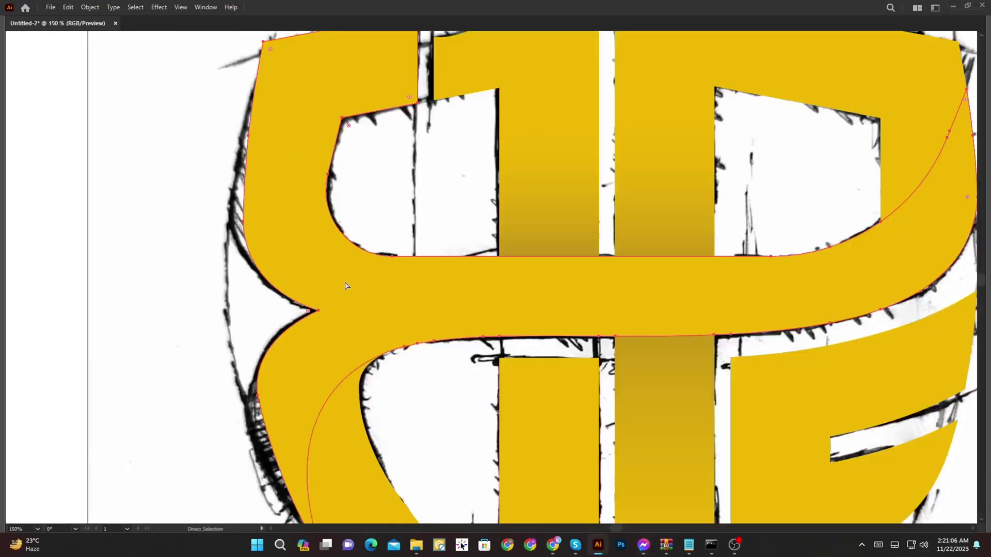
{"action": "scroll", "coordinate": [322, 308], "scroll_direction": "up", "scroll_amount": 1}
{"action": "left_click_drag", "start_coordinate": [316, 310], "coordinate": [316, 307]}
{"action": "scroll", "coordinate": [286, 341], "scroll_direction": "down", "scroll_amount": 2}
{"action": "key", "text": "shift+e"}
{"action": "left_click_drag", "start_coordinate": [135, 112], "coordinate": [443, 291]}
Try to reshape the trimmed band's left end at the notch between the B's two bowls
{"action": "key", "text": "a"}
{"action": "left_click", "coordinate": [263, 327]}
{"action": "scroll", "coordinate": [302, 326], "scroll_direction": "up", "scroll_amount": 2}
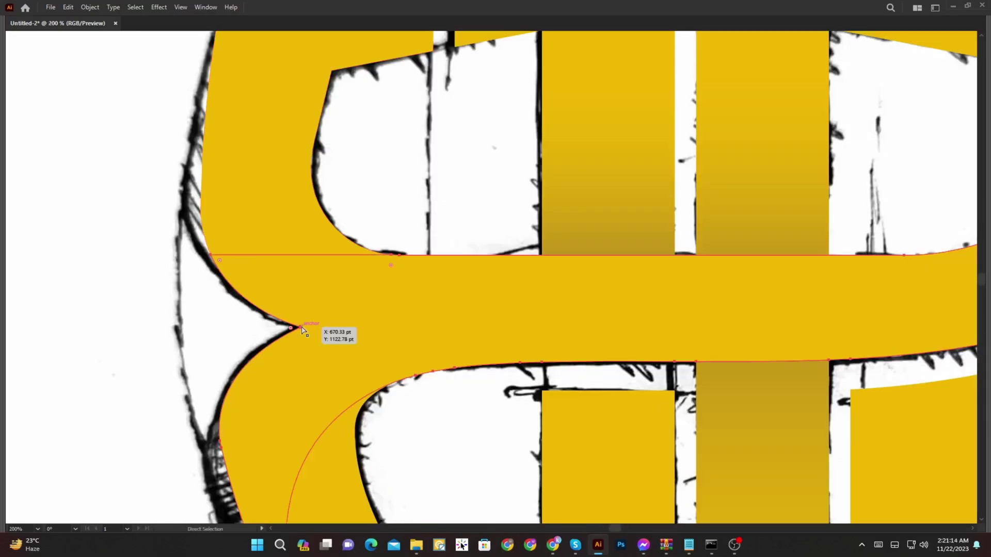
{"action": "scroll", "coordinate": [302, 325], "scroll_direction": "down", "scroll_amount": 1}
{"action": "left_click", "coordinate": [323, 311]}
{"action": "scroll", "coordinate": [323, 312], "scroll_direction": "down", "scroll_amount": 2}
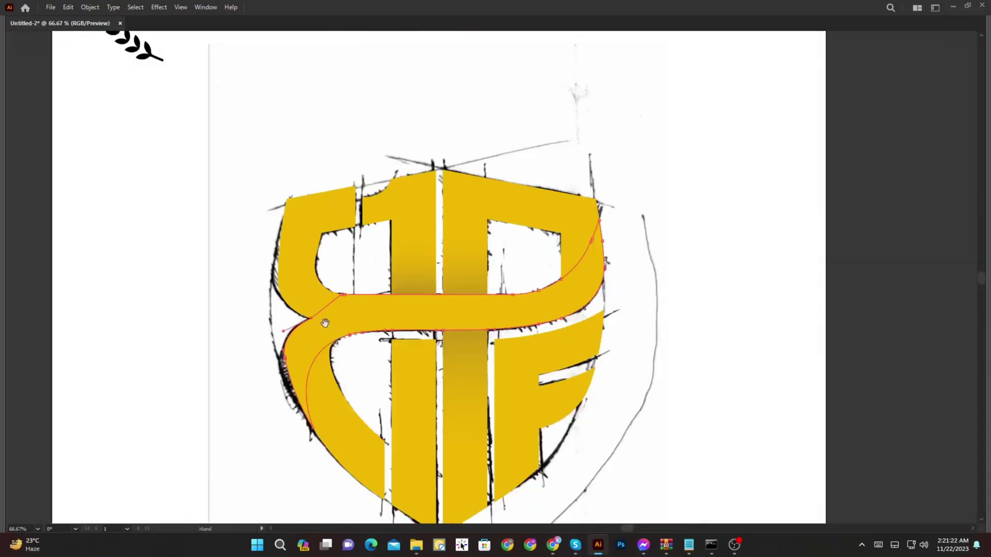
Try a diagonal gold gradient on the band's left section, darkening toward the B's lower outer curve
{"action": "left_click_drag", "start_coordinate": [323, 314], "coordinate": [345, 377]}
{"action": "key", "text": "g"}
{"action": "left_click", "coordinate": [346, 376]}
{"action": "scroll", "coordinate": [346, 376], "scroll_direction": "up", "scroll_amount": 1}
{"action": "key", "text": "shift+e"}
{"action": "left_click_drag", "start_coordinate": [297, 443], "coordinate": [476, 343]}
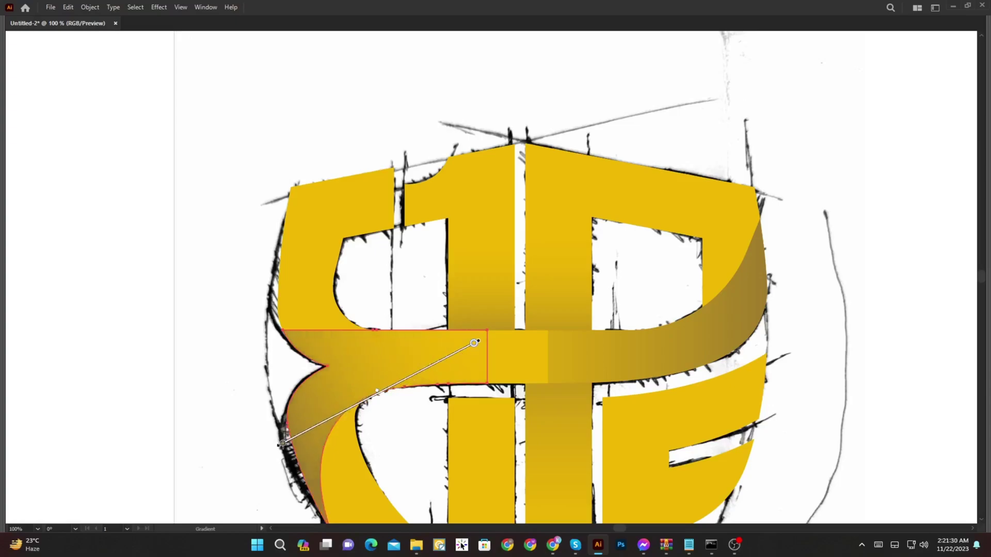
{"action": "left_click_drag", "start_coordinate": [361, 372], "coordinate": [332, 398]}
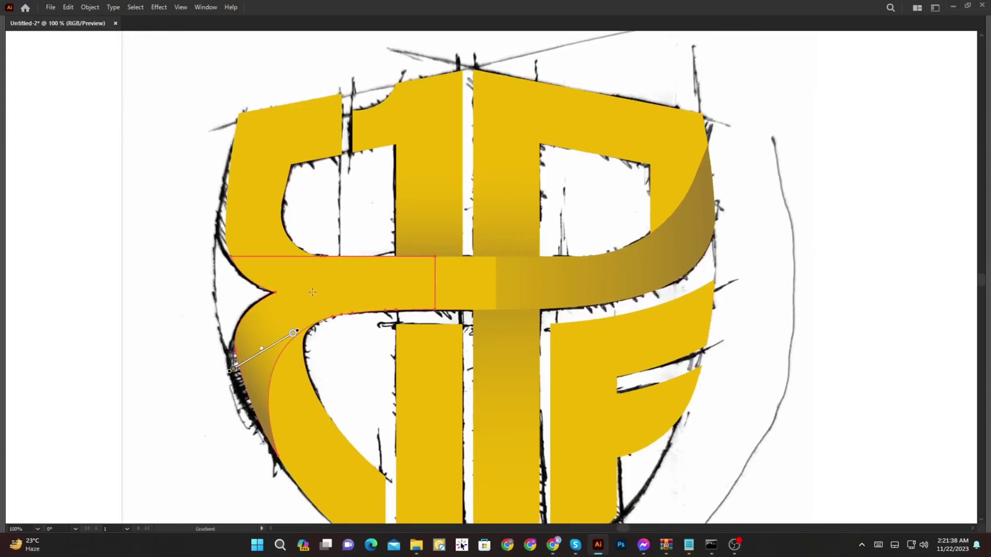
Undo the latest gradient and trimming edits on the crossing band
{"action": "left_click", "coordinate": [363, 351]}
{"action": "key", "text": "ctrl+z"}
{"action": "key", "text": "ctrl+z"}
{"action": "key", "text": "ctrl+z"}
{"action": "key", "text": "ctrl+z"}
{"action": "key", "text": "ctrl+z"}
{"action": "key", "text": "ctrl+z"}
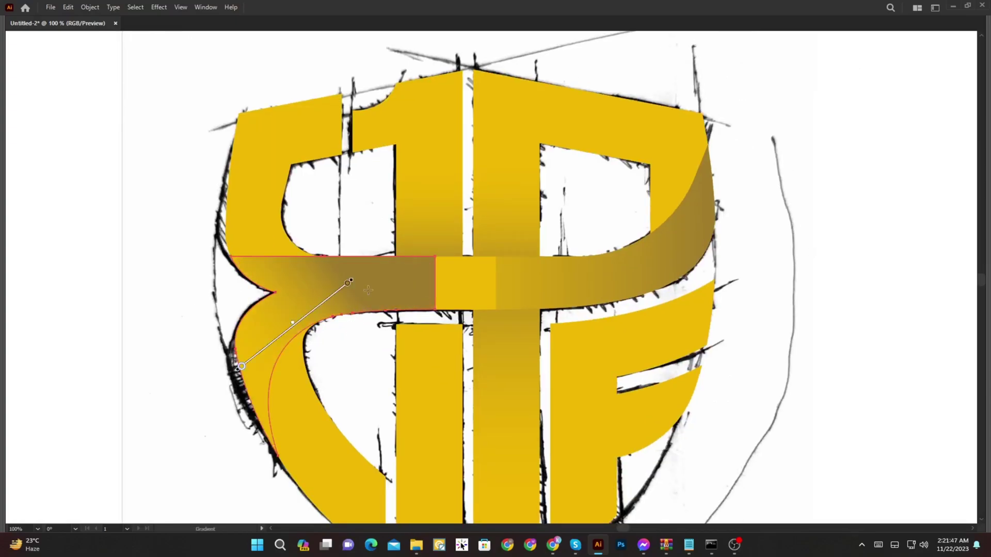
Cut the crossing band at the shield's centre and shade both halves with gold gradients, darkening toward the B's lower curve and the P's outer curve
{"action": "key", "text": "k"}
{"action": "left_click_drag", "start_coordinate": [461, 228], "coordinate": [461, 333]}
{"action": "key", "text": "a"}
{"action": "left_click", "coordinate": [367, 351]}
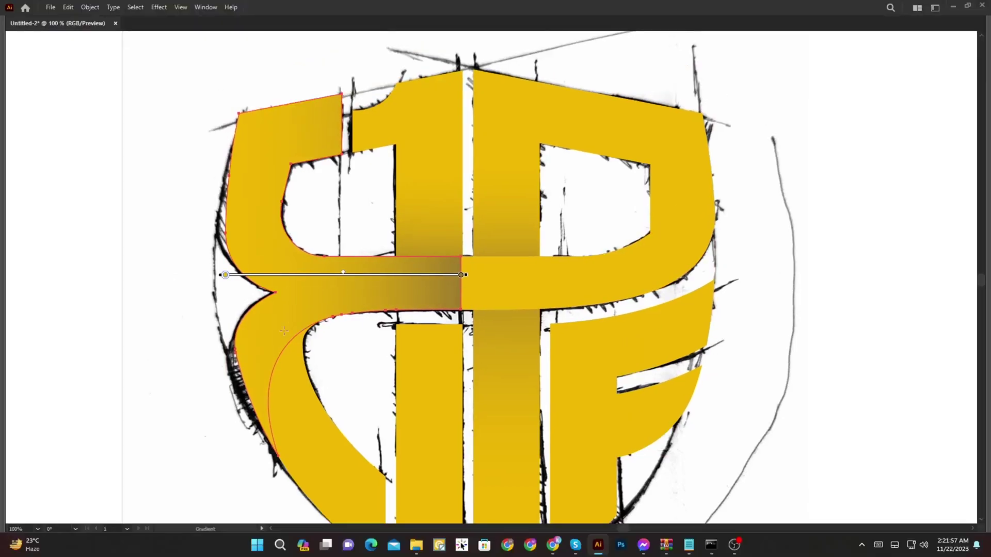
{"action": "left_click", "coordinate": [302, 330]}
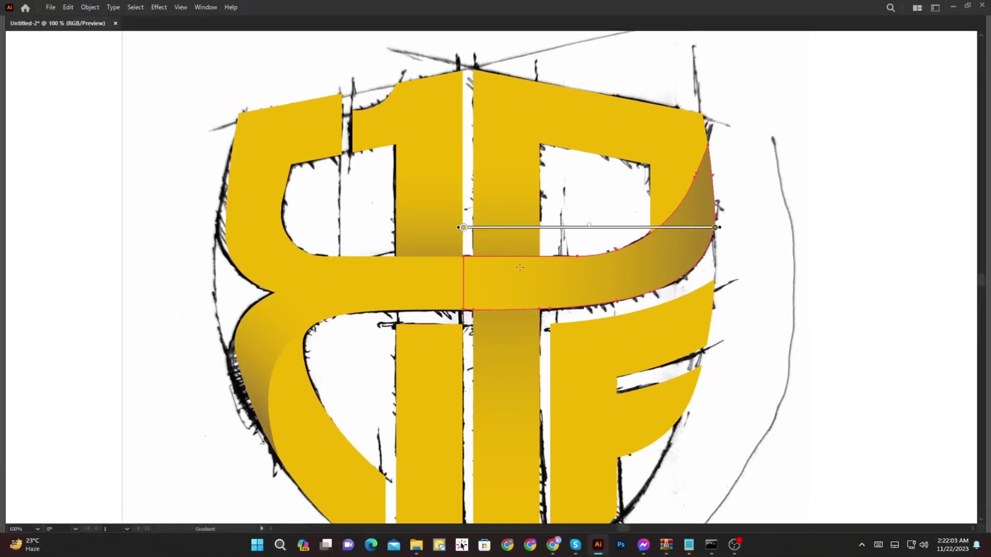
{"action": "left_click_drag", "start_coordinate": [464, 222], "coordinate": [580, 287]}
{"action": "left_click_drag", "start_coordinate": [464, 281], "coordinate": [370, 338]}
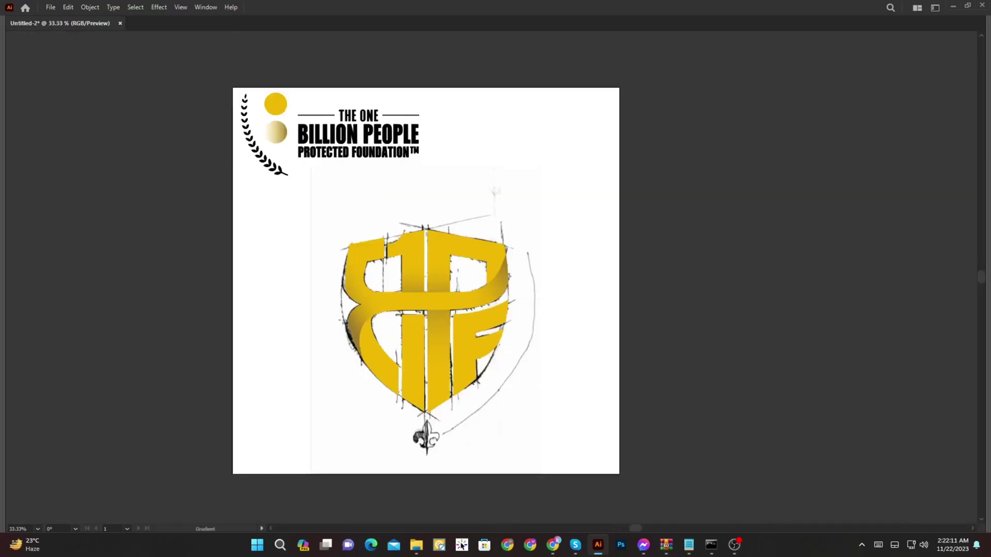
Enlarge the laurel branch and place it along the shield's left side, its stem ending beside the sketched fleur-de-lis
{"action": "key", "text": "ctrl+equal"}
{"action": "left_click", "coordinate": [364, 227]}
{"action": "left_click_drag", "start_coordinate": [364, 226], "coordinate": [428, 301]}
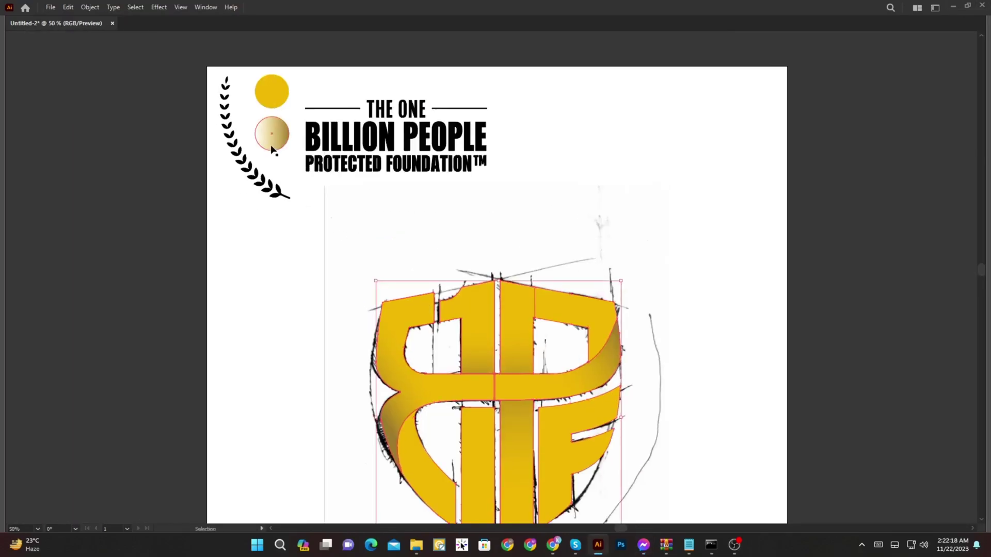
{"action": "scroll", "coordinate": [270, 147], "scroll_direction": "down", "scroll_amount": 1}
{"action": "left_click_drag", "start_coordinate": [255, 161], "coordinate": [350, 398]}
{"action": "left_click_drag", "start_coordinate": [332, 336], "coordinate": [270, 252]}
{"action": "scroll", "coordinate": [378, 396], "scroll_direction": "up", "scroll_amount": 1}
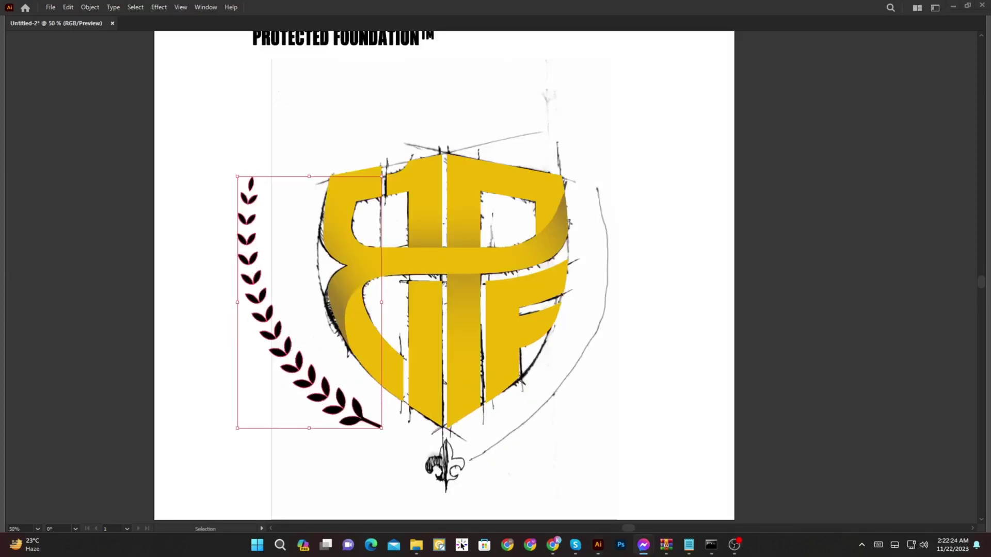
{"action": "left_click_drag", "start_coordinate": [336, 407], "coordinate": [371, 416]}
{"action": "left_click_drag", "start_coordinate": [420, 441], "coordinate": [431, 459]}
Start tracing the fleur-de-lis with the Pen tool, curving from its top tip down the central petal's left edge
{"action": "scroll", "coordinate": [466, 486], "scroll_direction": "up", "scroll_amount": 3}
{"action": "key", "text": "a"}
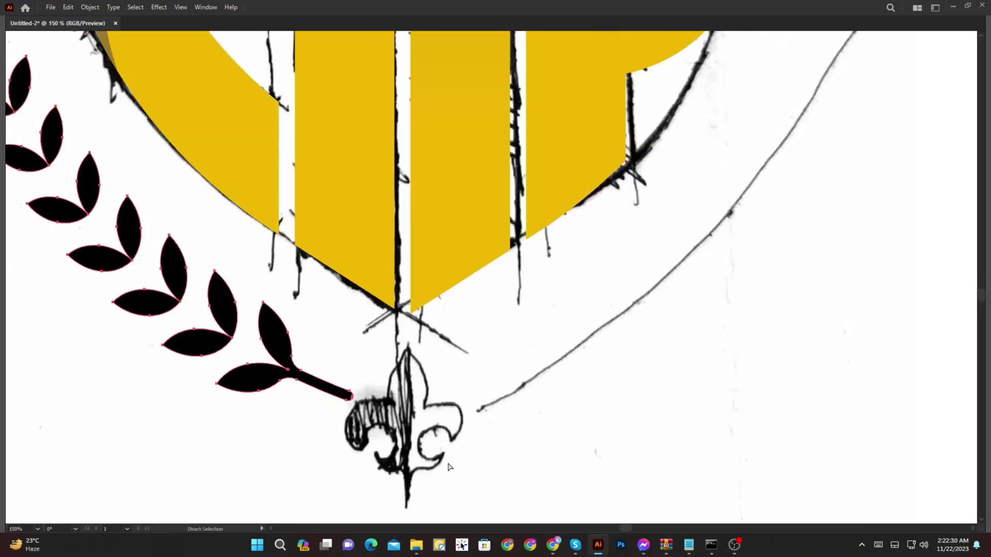
{"action": "key", "text": "ctrl+shift+a"}
{"action": "scroll", "coordinate": [424, 411], "scroll_direction": "up", "scroll_amount": 1}
{"action": "left_click_drag", "start_coordinate": [417, 345], "coordinate": [447, 256]}
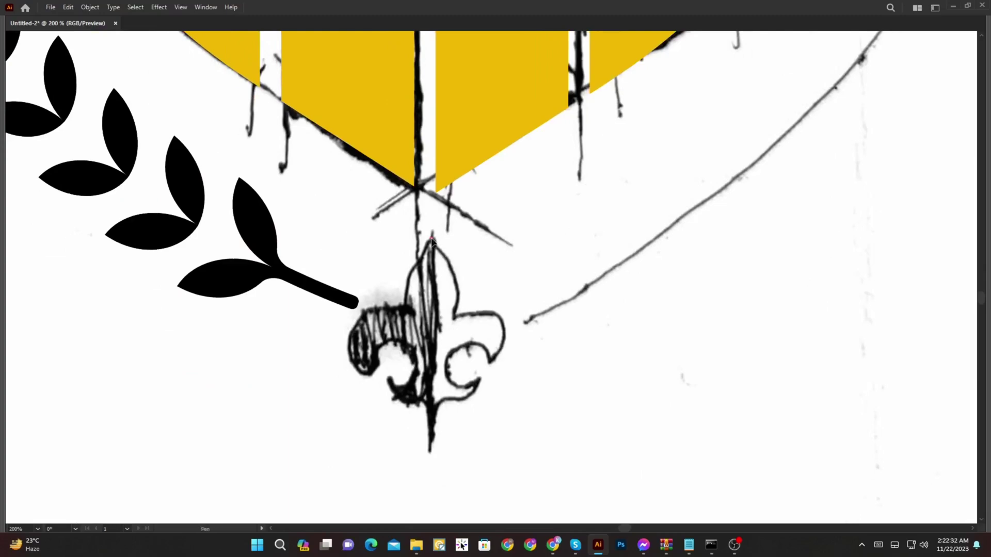
{"action": "scroll", "coordinate": [408, 311], "scroll_direction": "up", "scroll_amount": 2}
{"action": "left_click_drag", "start_coordinate": [412, 295], "coordinate": [412, 313]}
{"action": "left_click_drag", "start_coordinate": [412, 385], "coordinate": [412, 385]}
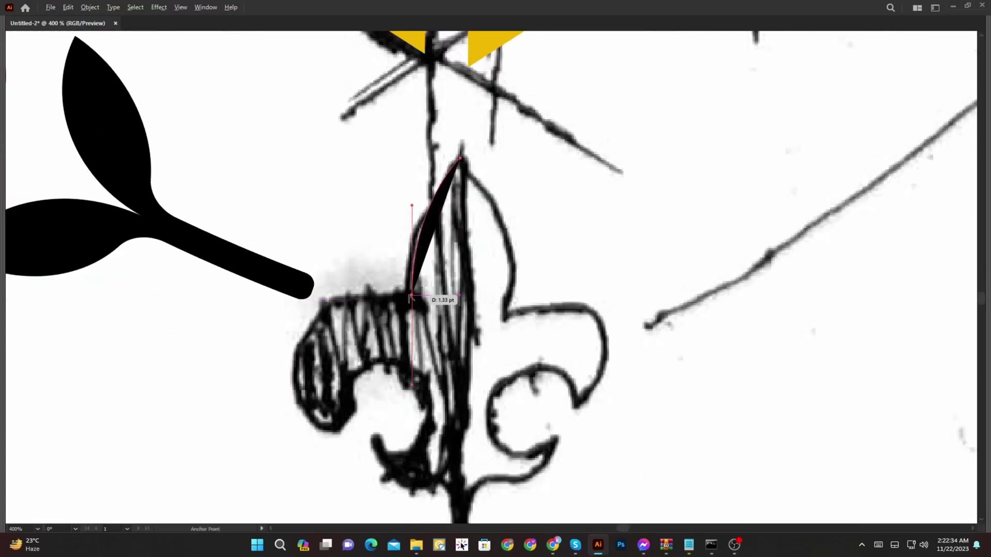
{"action": "scroll", "coordinate": [307, 408], "scroll_direction": "down", "scroll_amount": 1}
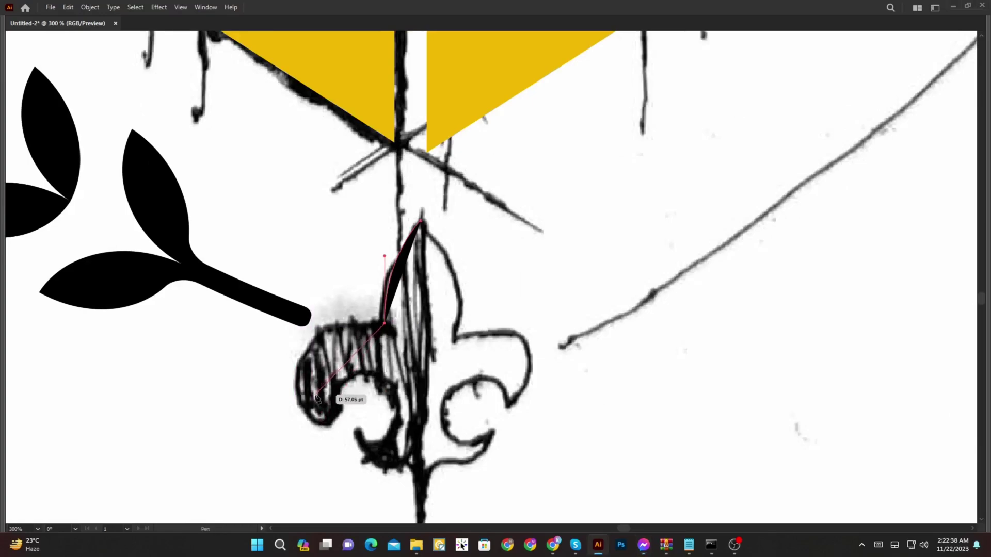
Trace the rounded outer curve of the fleur-de-lis's left petal down to its lower tip
{"action": "scroll", "coordinate": [297, 396], "scroll_direction": "up", "scroll_amount": 1}
{"action": "left_click_drag", "start_coordinate": [296, 369], "coordinate": [296, 460]}
{"action": "key", "text": "ctrl+z"}
{"action": "left_click_drag", "start_coordinate": [338, 434], "coordinate": [393, 482]}
{"action": "key", "text": "ctrl+z"}
{"action": "left_click_drag", "start_coordinate": [355, 382], "coordinate": [312, 320]}
{"action": "left_click_drag", "start_coordinate": [310, 279], "coordinate": [310, 280]}
{"action": "left_click_drag", "start_coordinate": [354, 307], "coordinate": [383, 321]}
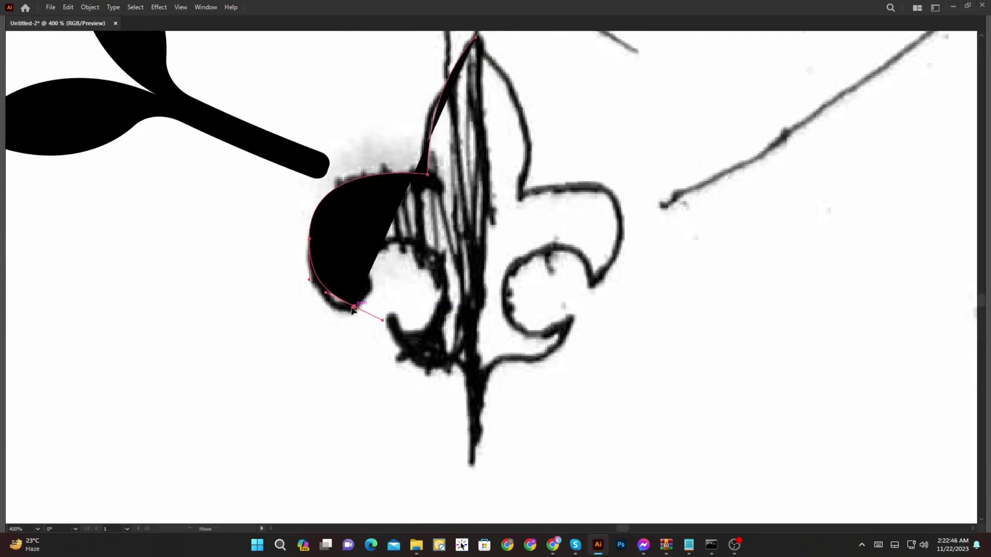
{"action": "left_click_drag", "start_coordinate": [310, 279], "coordinate": [309, 269]}
Swap the path's fill and stroke, and trace the left petal's inner curve around to the lower curl's tip
{"action": "key", "text": "shift+x"}
{"action": "left_click_drag", "start_coordinate": [399, 240], "coordinate": [449, 240]}
{"action": "left_click_drag", "start_coordinate": [416, 334], "coordinate": [298, 238]}
{"action": "key", "text": "ctrl+z"}
{"action": "key", "text": "ctrl+z"}
{"action": "left_click", "coordinate": [444, 304]}
{"action": "key", "text": "ctrl+z"}
{"action": "left_click_drag", "start_coordinate": [421, 330], "coordinate": [393, 328]}
{"action": "scroll", "coordinate": [396, 335], "scroll_direction": "up", "scroll_amount": 2}
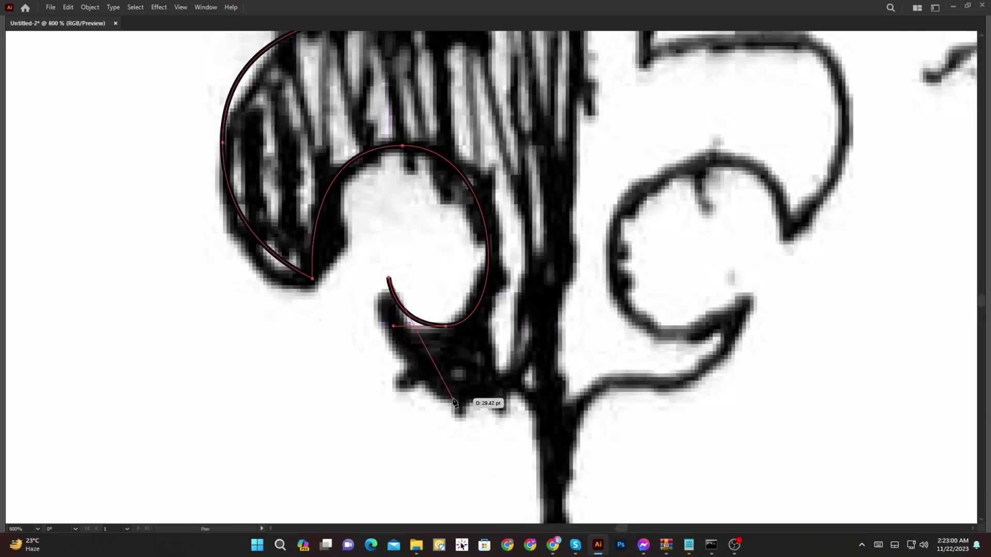
Trace the underside of the lower left curl to the centre line, completing the left half of the fleur-de-lis
{"action": "scroll", "coordinate": [501, 378], "scroll_direction": "down", "scroll_amount": 1}
{"action": "scroll", "coordinate": [540, 315], "scroll_direction": "down", "scroll_amount": 1}
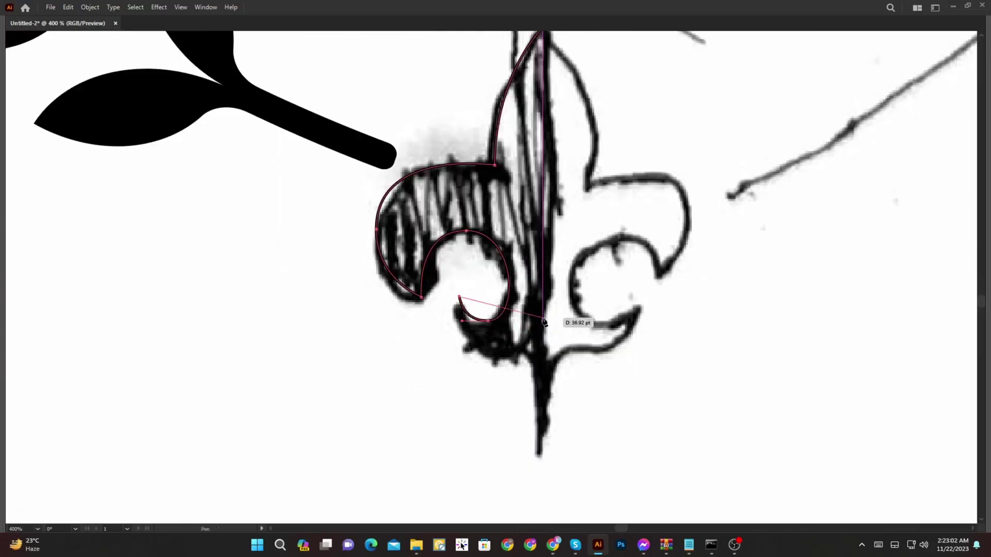
{"action": "left_click_drag", "start_coordinate": [543, 321], "coordinate": [588, 263]}
{"action": "key", "text": "ctrl+z"}
{"action": "left_click_drag", "start_coordinate": [500, 358], "coordinate": [526, 358]}
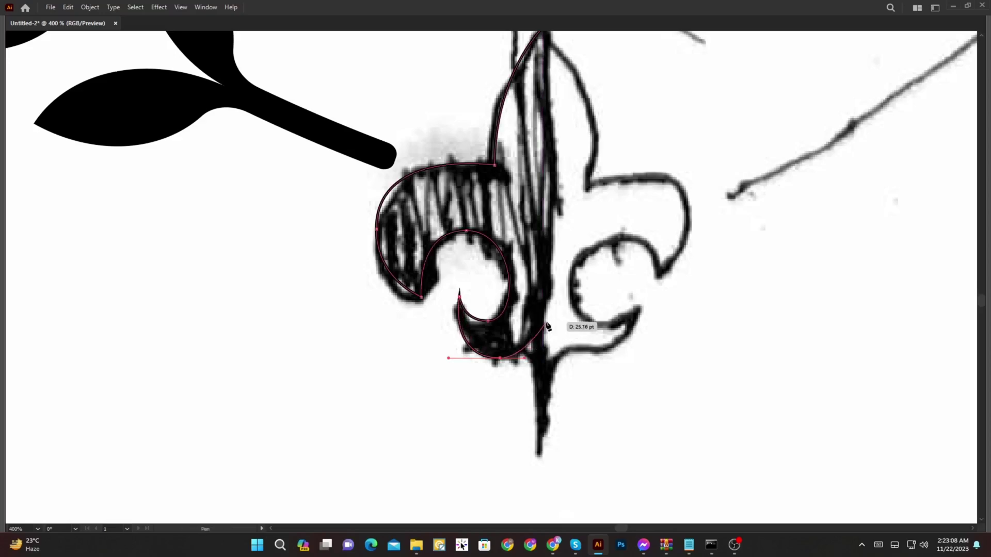
{"action": "left_click_drag", "start_coordinate": [535, 345], "coordinate": [499, 424]}
Mirror a copy of the half across its vertical centre line and combine both halves into a solid black fleur-de-lis
{"action": "key", "text": "i"}
{"action": "left_click", "coordinate": [507, 412], "text": "alt"}
{"action": "key", "text": "v"}
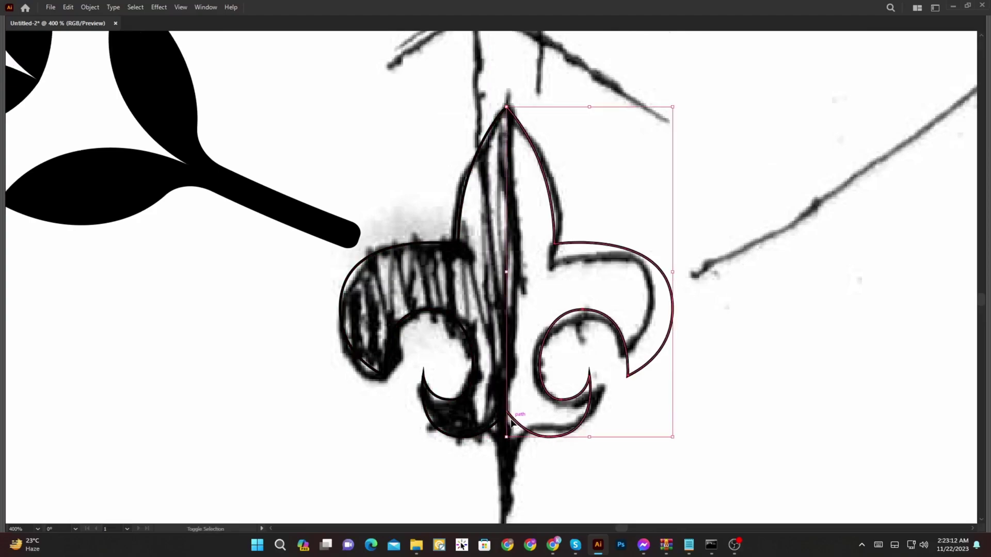
{"action": "left_click", "coordinate": [497, 422], "text": "shift"}
{"action": "key", "text": "a"}
{"action": "key", "text": "v"}
{"action": "key", "text": "shift+x"}
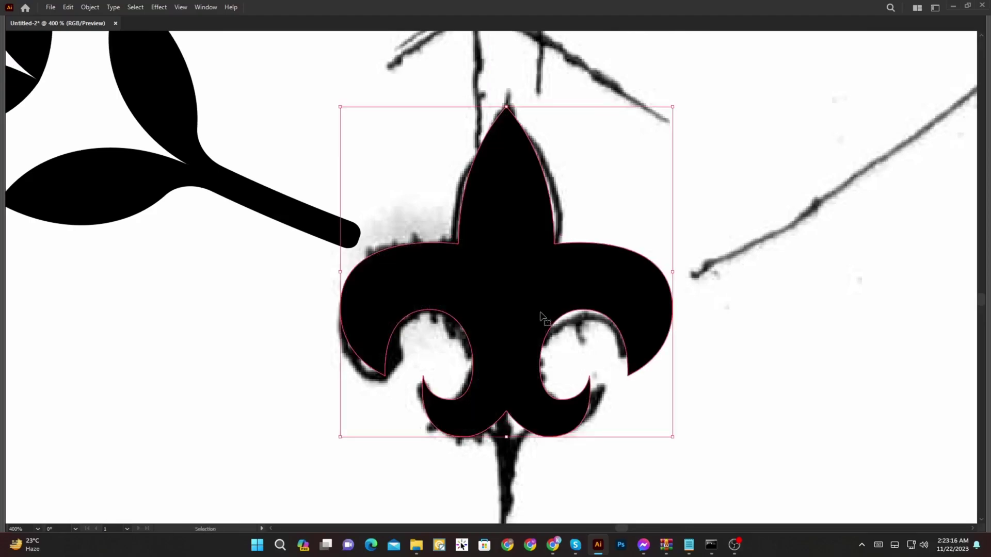
Round the lower tips of both side petals to a radius of about 5 pt
{"action": "left_click_drag", "start_coordinate": [587, 283], "coordinate": [569, 298]}
{"action": "key", "text": "a"}
{"action": "left_click", "coordinate": [588, 435]}
{"action": "scroll", "coordinate": [587, 433], "scroll_direction": "down", "scroll_amount": 1}
{"action": "left_click_drag", "start_coordinate": [377, 370], "coordinate": [364, 351]}
{"action": "left_click_drag", "start_coordinate": [625, 355], "coordinate": [624, 351]}
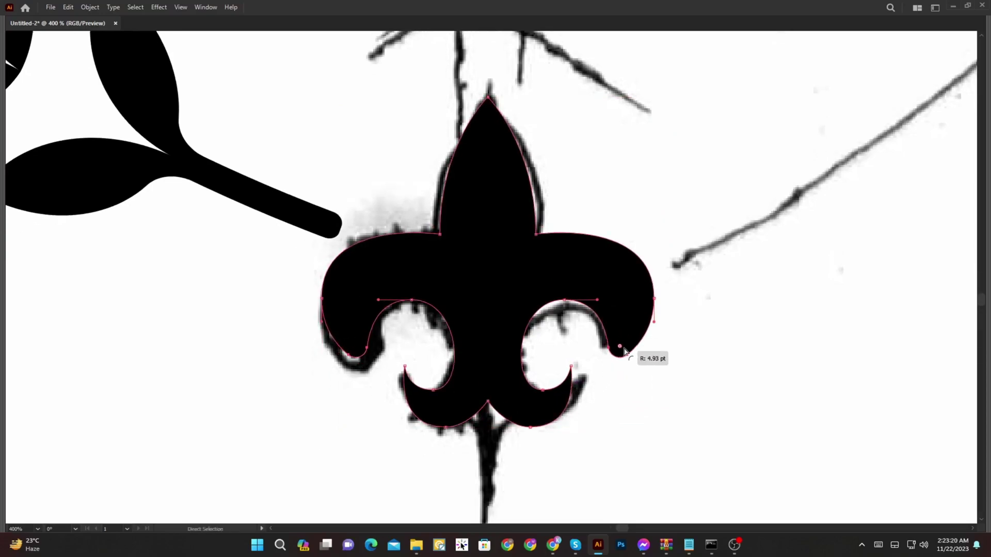
{"action": "left_click", "coordinate": [629, 399]}
Draw a narrow upright rectangle as a stem at the fleur-de-lis's foot and centre it horizontally on the emblem
{"action": "left_click_drag", "start_coordinate": [511, 428], "coordinate": [523, 398]}
{"action": "key", "text": "m"}
{"action": "left_click_drag", "start_coordinate": [492, 353], "coordinate": [510, 441]}
{"action": "key", "text": "a"}
{"action": "left_click", "coordinate": [513, 317], "text": "shift"}
{"action": "key", "text": "v"}
{"action": "left_click", "coordinate": [510, 306]}
{"action": "left_click_drag", "start_coordinate": [509, 305], "coordinate": [498, 300]}
{"action": "key", "text": "Tab"}
{"action": "key", "text": "Tab"}
{"action": "key", "text": "a"}
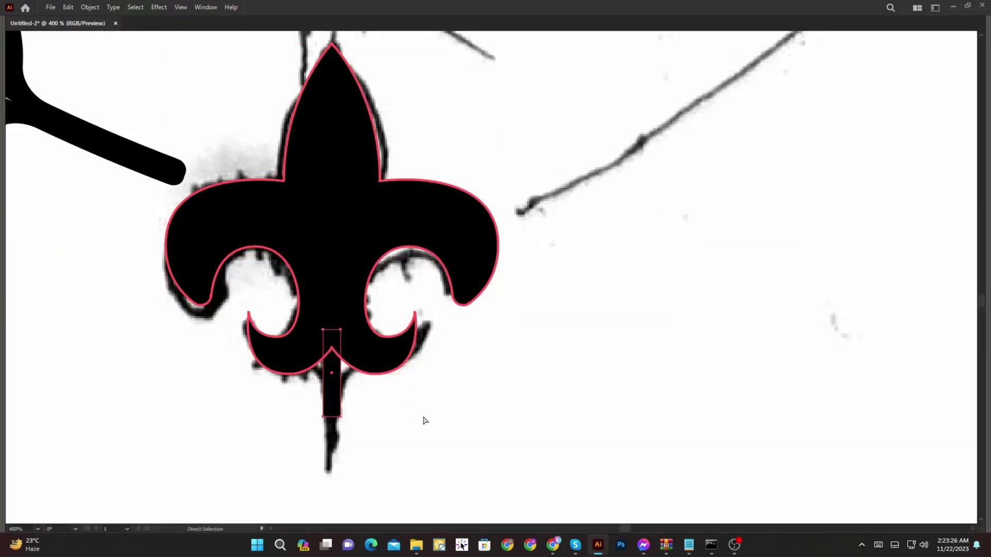
Reshape the rectangular stem into a tapered spike ending in a point below the fleur-de-lis
{"action": "left_click", "coordinate": [425, 421]}
{"action": "key", "text": "v"}
{"action": "scroll", "coordinate": [327, 387], "scroll_direction": "up", "scroll_amount": 2}
{"action": "left_click_drag", "start_coordinate": [354, 358], "coordinate": [340, 401]}
{"action": "left_click_drag", "start_coordinate": [337, 469], "coordinate": [328, 411]}
{"action": "key", "text": "a"}
{"action": "key", "text": "v"}
{"action": "scroll", "coordinate": [400, 411], "scroll_direction": "down", "scroll_amount": 4}
{"action": "left_click", "coordinate": [380, 372], "text": "shift"}
{"action": "scroll", "coordinate": [381, 405], "scroll_direction": "up", "scroll_amount": 3}
{"action": "left_click", "coordinate": [386, 405]}
{"action": "left_click_drag", "start_coordinate": [362, 379], "coordinate": [366, 332]}
Merge the tapered stem with the fleur-de-lis using the Shape Builder tool
{"action": "scroll", "coordinate": [422, 396], "scroll_direction": "down", "scroll_amount": 2}
{"action": "left_click", "coordinate": [422, 397]}
{"action": "left_click", "coordinate": [372, 300], "text": "shift"}
{"action": "key", "text": "shift+m"}
{"action": "key", "text": "v"}
{"action": "left_click", "coordinate": [391, 387], "text": "shift"}
{"action": "key", "text": "shift+m"}
{"action": "left_click_drag", "start_coordinate": [397, 285], "coordinate": [391, 386]}
{"action": "key", "text": "v"}
{"action": "scroll", "coordinate": [410, 352], "scroll_direction": "down", "scroll_amount": 2}
{"action": "left_click_drag", "start_coordinate": [346, 262], "coordinate": [357, 349]}
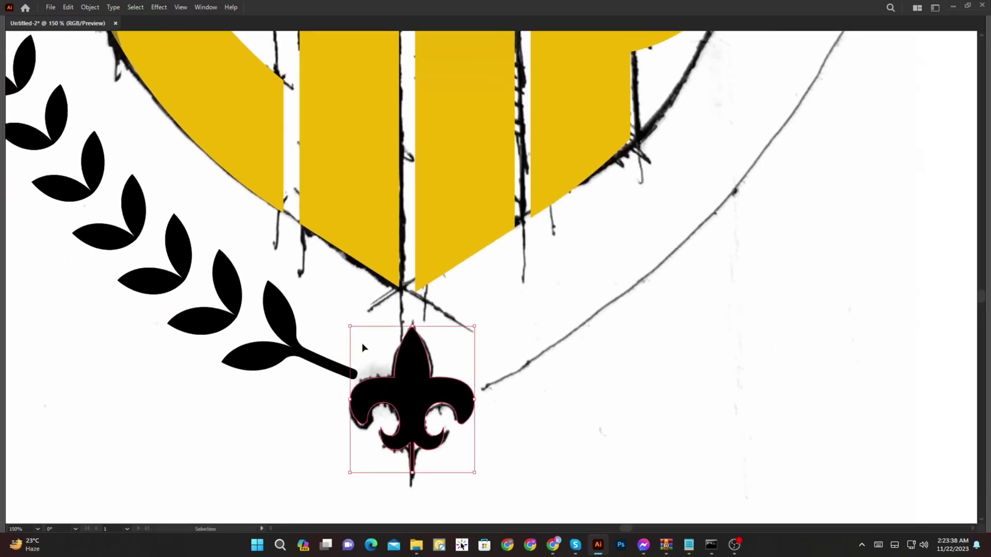
Align the fleur-de-lis horizontally to the centre of the shield emblem
{"action": "scroll", "coordinate": [424, 259], "scroll_direction": "down", "scroll_amount": 1}
{"action": "left_click", "coordinate": [427, 243], "text": "shift"}
{"action": "left_click", "coordinate": [429, 214]}
{"action": "key", "text": "Tab"}
{"action": "left_click", "coordinate": [66, 74]}
{"action": "key", "text": "Tab"}
{"action": "left_click", "coordinate": [356, 296]}
{"action": "scroll", "coordinate": [426, 355], "scroll_direction": "up", "scroll_amount": 2}
{"action": "scroll", "coordinate": [326, 331], "scroll_direction": "down", "scroll_amount": 2}
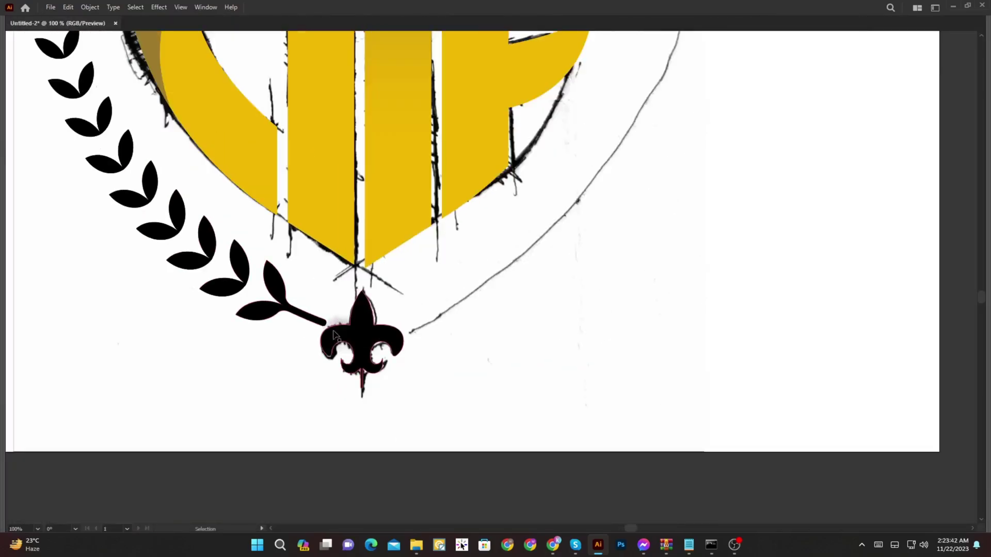
Adjust the placement of the left laurel branch so its stem ends just beside the fleur-de-lis
{"action": "left_click_drag", "start_coordinate": [321, 322], "coordinate": [307, 336]}
{"action": "scroll", "coordinate": [289, 325], "scroll_direction": "down", "scroll_amount": 2}
{"action": "left_click_drag", "start_coordinate": [273, 320], "coordinate": [384, 412]}
{"action": "scroll", "coordinate": [248, 197], "scroll_direction": "up", "scroll_amount": 1}
{"action": "key", "text": "Tab"}
{"action": "left_click", "coordinate": [30, 133]}
{"action": "left_click_drag", "start_coordinate": [331, 336], "coordinate": [288, 219]}
{"action": "left_click", "coordinate": [474, 447]}
{"action": "left_click_drag", "start_coordinate": [349, 290], "coordinate": [393, 441]}
{"action": "left_click_drag", "start_coordinate": [336, 241], "coordinate": [333, 227]}
{"action": "scroll", "coordinate": [376, 304], "scroll_direction": "down", "scroll_amount": 2}
{"action": "left_click_drag", "start_coordinate": [376, 305], "coordinate": [349, 260]}
Mirror a copy of the left laurel branch about the fleur-de-lis's vertical centre to form the right branch
{"action": "key", "text": "i"}
{"action": "key", "text": "o"}
{"action": "left_click", "coordinate": [437, 390]}
{"action": "left_click_drag", "start_coordinate": [447, 391], "coordinate": [500, 391]}
Fill both laurel branches and the fleur-de-lis with solid gold sampled from the shield
{"action": "key", "text": "v"}
{"action": "left_click", "coordinate": [402, 400], "text": "shift"}
{"action": "left_click", "coordinate": [437, 405], "text": "shift"}
{"action": "key", "text": "i"}
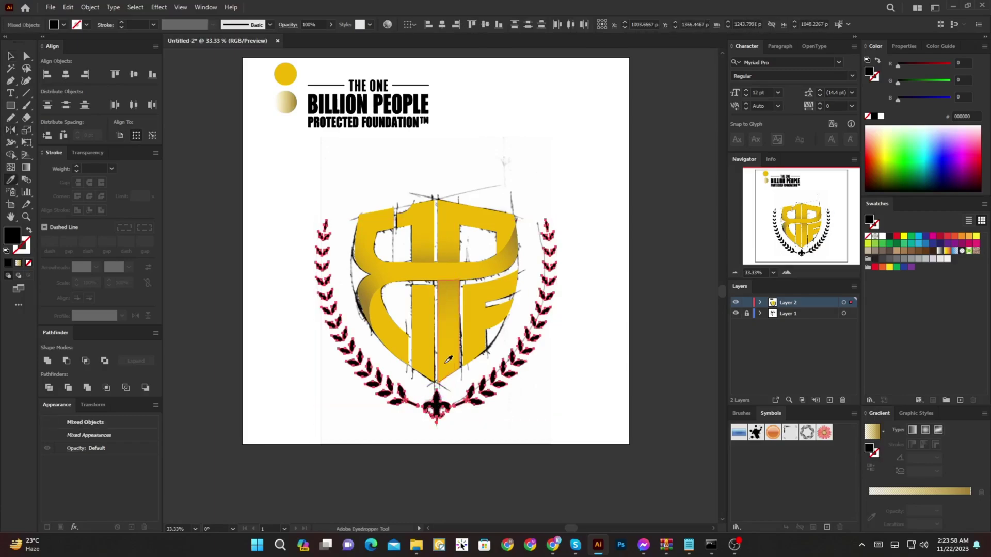
{"action": "left_click", "coordinate": [447, 362]}
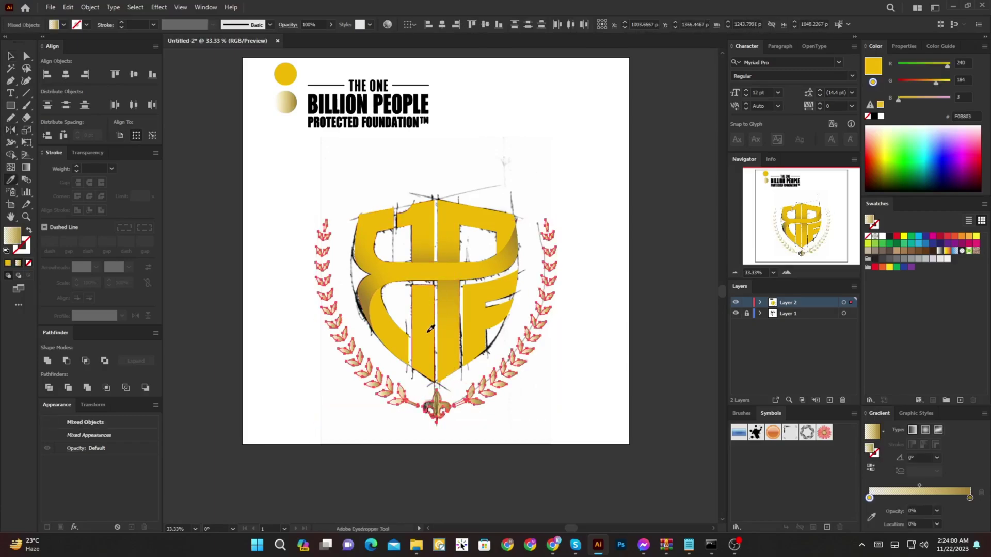
{"action": "left_click", "coordinate": [430, 329]}
{"action": "key", "text": "v"}
{"action": "left_click", "coordinate": [582, 411]}
Group the shield, laurels and fleur-de-lis, and scale the emblem down to about 933 pt wide, higher on the artboard
{"action": "left_click_drag", "start_coordinate": [587, 454], "coordinate": [593, 486]}
{"action": "scroll", "coordinate": [594, 486], "scroll_direction": "left", "scroll_amount": 1}
{"action": "key", "text": "ctrl+a"}
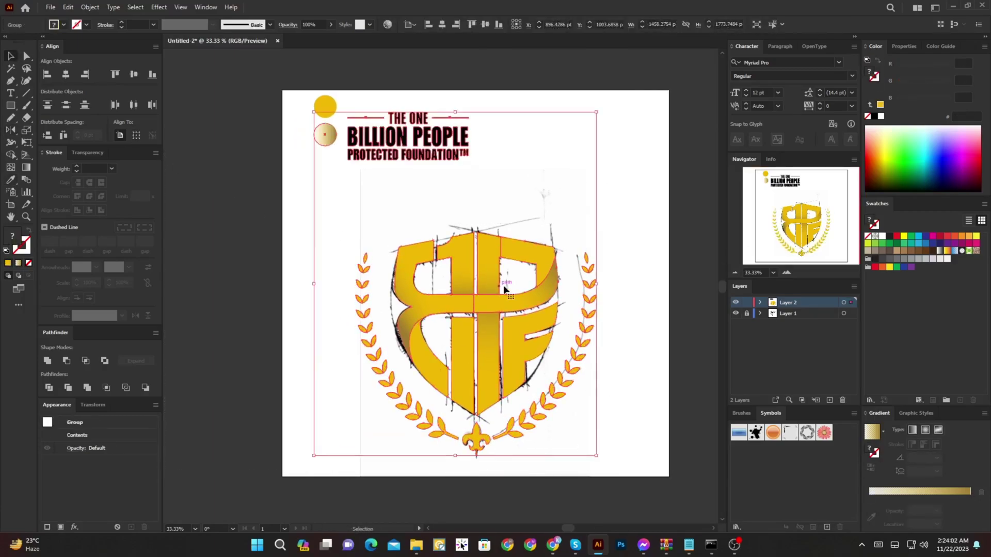
{"action": "left_click", "coordinate": [619, 402]}
{"action": "left_click_drag", "start_coordinate": [619, 402], "coordinate": [281, 239]}
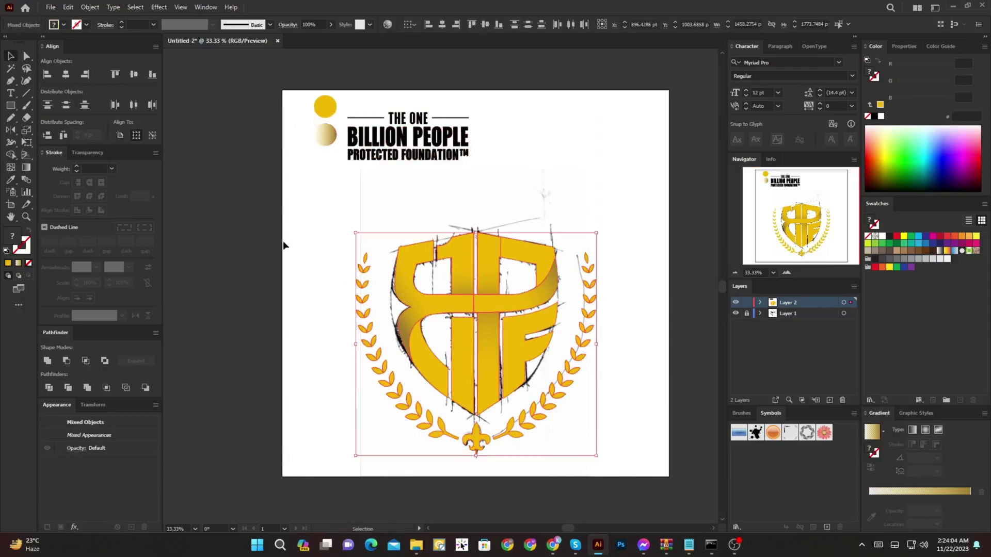
{"action": "mouse_move", "coordinate": [477, 235]}
{"action": "left_mouse_down"}
{"action": "mouse_move", "coordinate": [477, 290]}
{"action": "mouse_move", "coordinate": [476, 222]}
{"action": "left_mouse_up"}
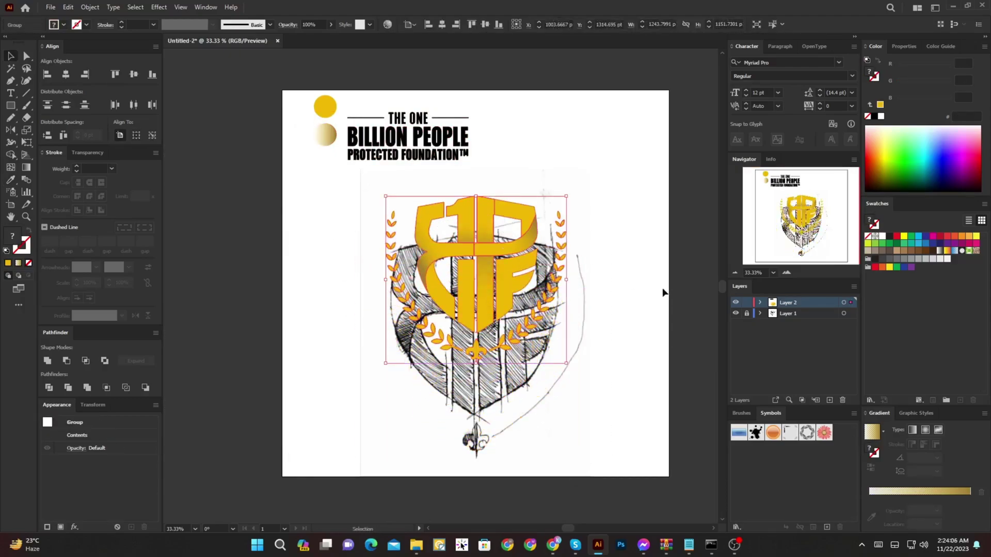
Hide the sketch layer and place the foundation name below the emblem, centred horizontally with it
{"action": "left_click", "coordinate": [736, 313]}
{"action": "left_click_drag", "start_coordinate": [449, 155], "coordinate": [522, 417]}
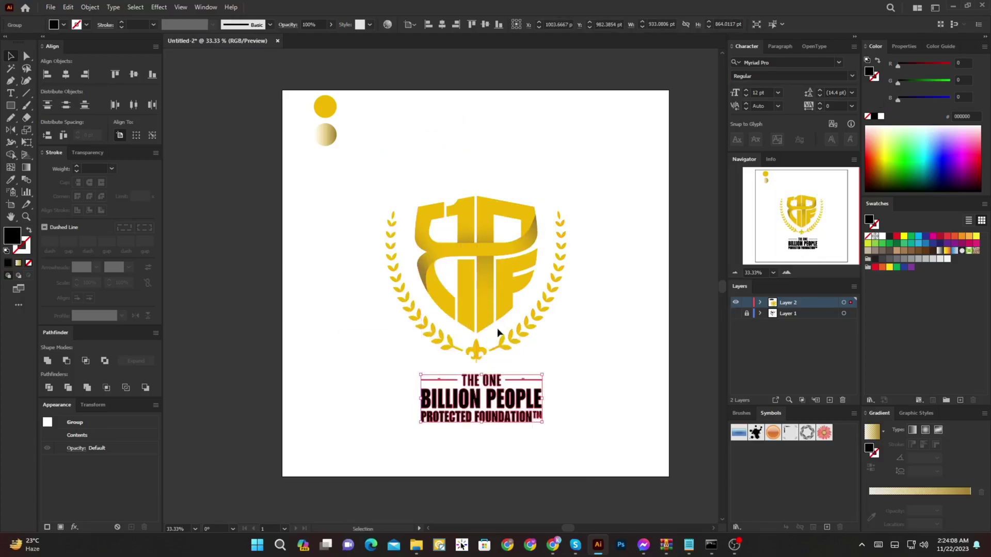
{"action": "left_click", "coordinate": [475, 258], "text": "shift"}
{"action": "key", "text": "ctrl+g"}
{"action": "left_click", "coordinate": [66, 74]}
{"action": "left_click", "coordinate": [468, 163]}
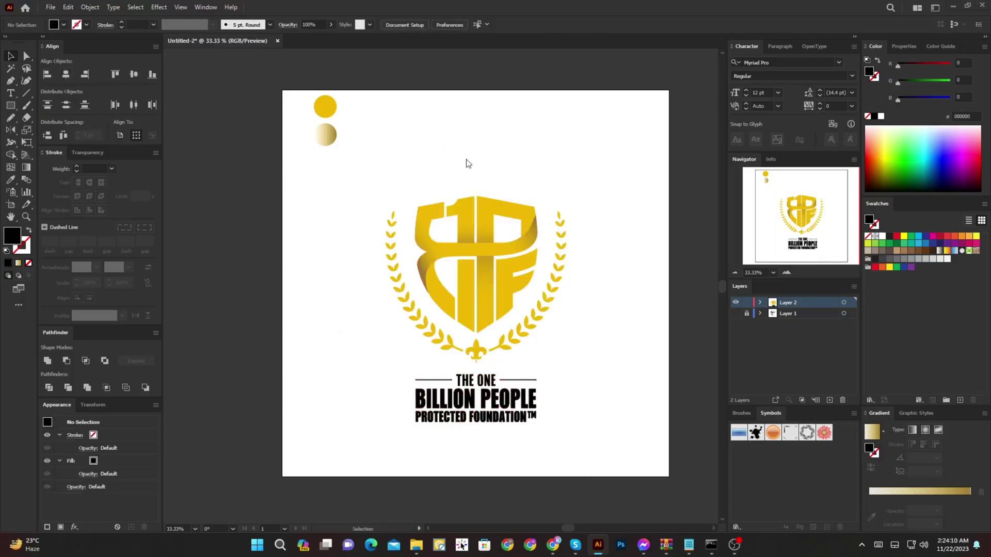
Enlarge the foundation name from its centre to slightly wider than the laurels and adjust its spacing below the emblem
{"action": "left_click", "coordinate": [488, 395]}
{"action": "left_click_drag", "start_coordinate": [537, 398], "coordinate": [571, 399]}
{"action": "left_click_drag", "start_coordinate": [502, 382], "coordinate": [502, 393]}
{"action": "left_click", "coordinate": [537, 361]}
Centre the emblem and foundation name together on the artboard and enlarge them to nearly fill its height
{"action": "scroll", "coordinate": [537, 357], "scroll_direction": "down", "scroll_amount": 1}
{"action": "left_click_drag", "start_coordinate": [580, 431], "coordinate": [444, 244]}
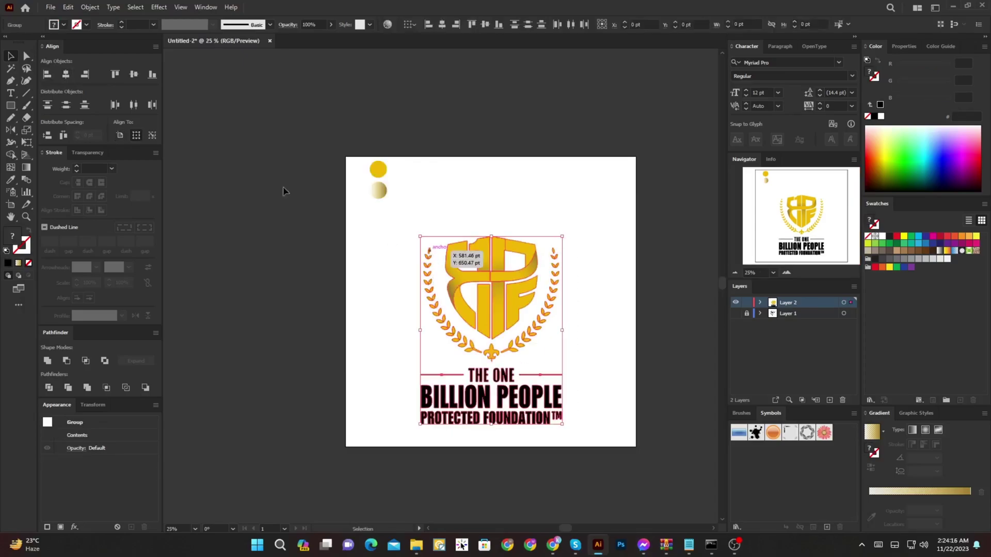
{"action": "left_click", "coordinate": [120, 136]}
{"action": "left_click", "coordinate": [66, 74]}
{"action": "left_click", "coordinate": [134, 74]}
{"action": "left_click_drag", "start_coordinate": [562, 208], "coordinate": [586, 177]}
Delete the two gold colour reference circles from the artboard's upper left corner
{"action": "left_click_drag", "start_coordinate": [382, 146], "coordinate": [359, 228]}
{"action": "key", "text": "Delete"}
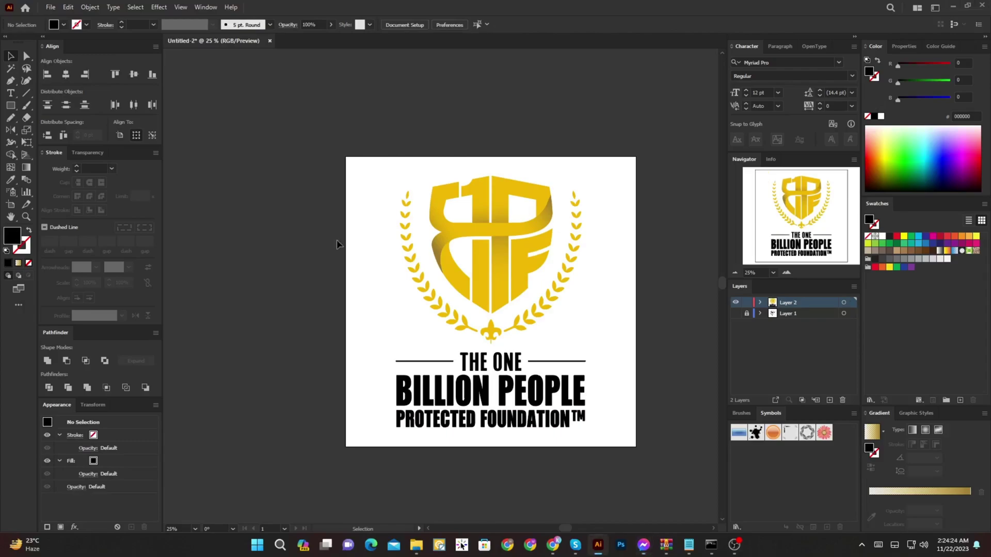
{"action": "scroll", "coordinate": [567, 290], "scroll_direction": "up", "scroll_amount": 2}
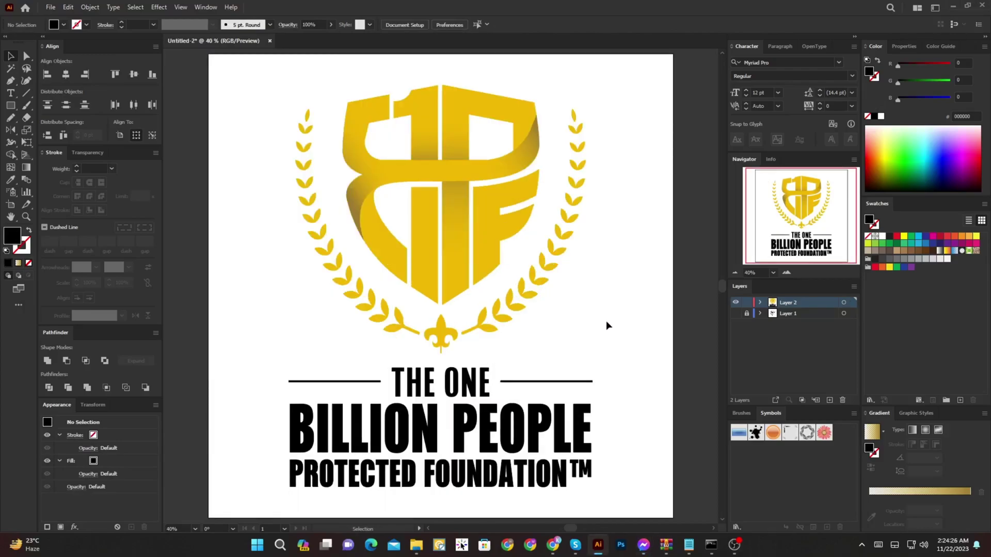